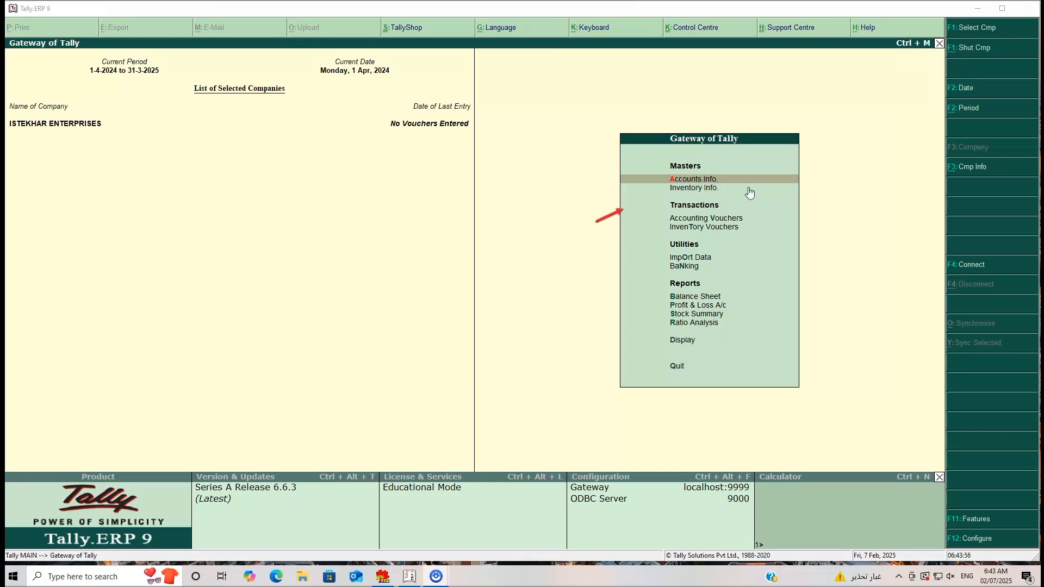
# Create a single stock group named COMPUTER under Primary, keeping quantity addition and GST details at No
pyautogui.click(694, 191)
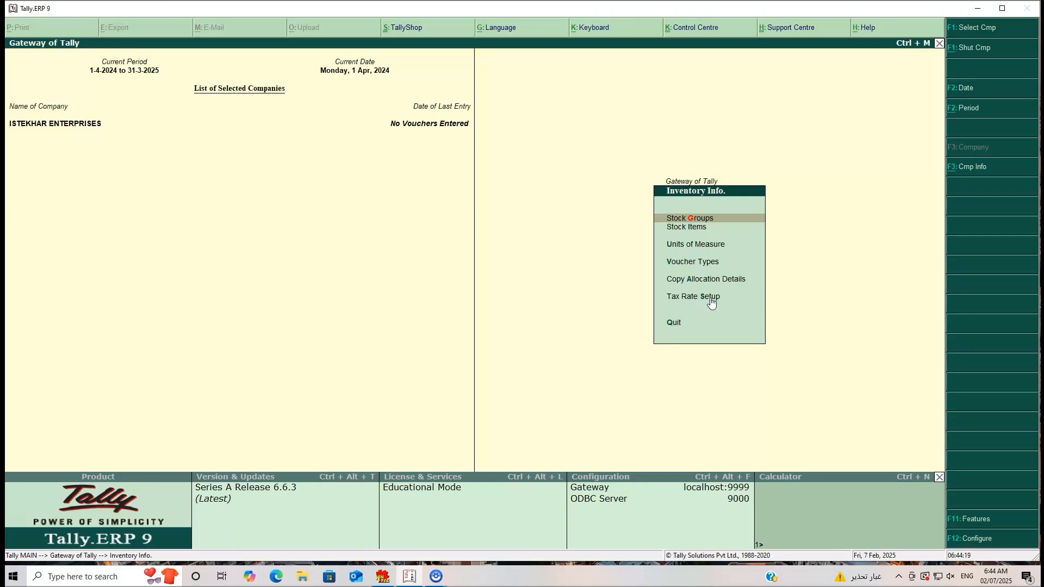
pyautogui.click(679, 218)
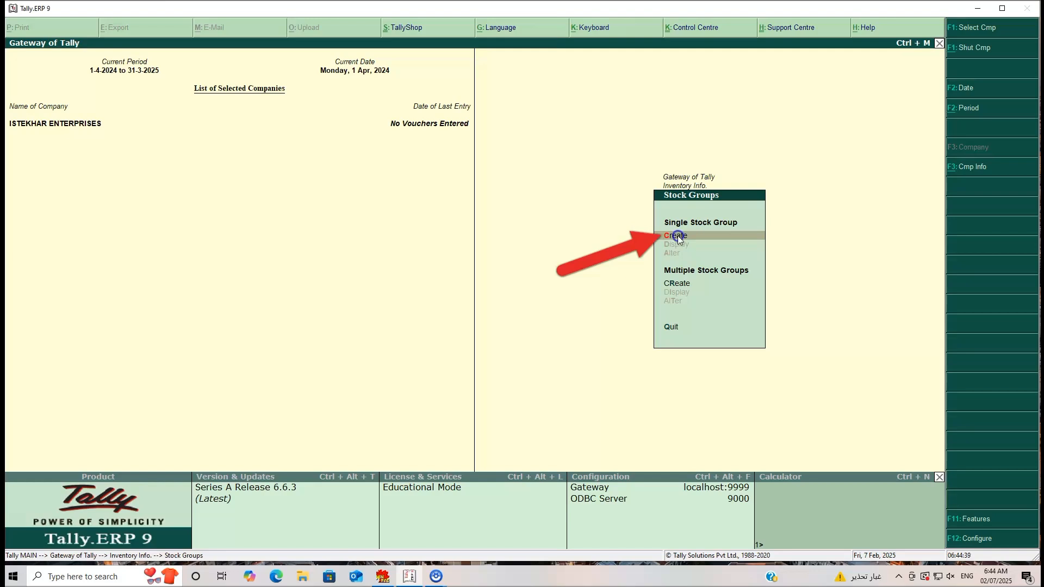
pyautogui.click(677, 236)
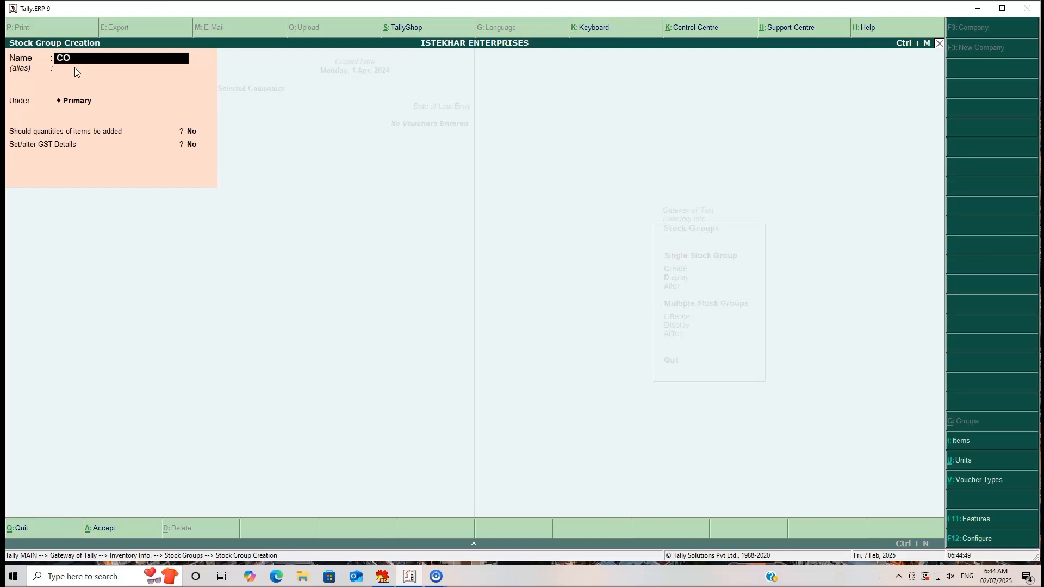
pyautogui.write('TER')
pyautogui.press('Return')
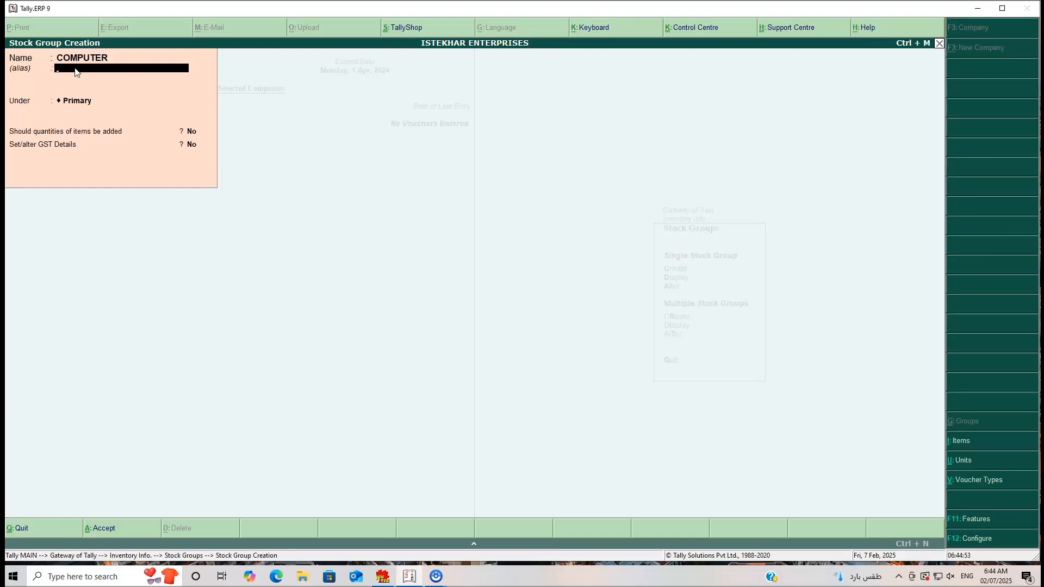
pyautogui.press('Return')
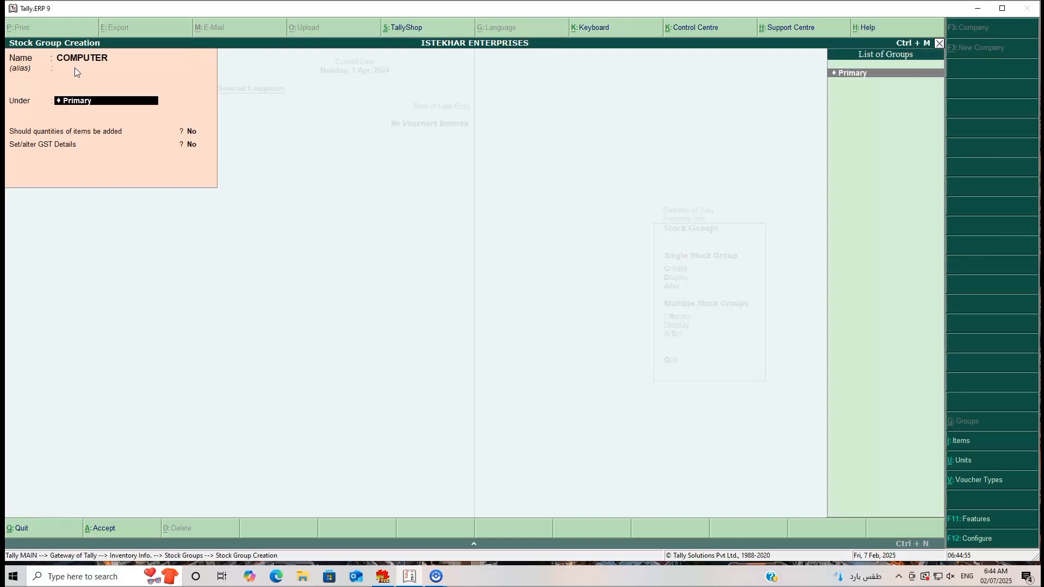
pyautogui.press('Return')
pyautogui.press('Return')
pyautogui.press('Return')
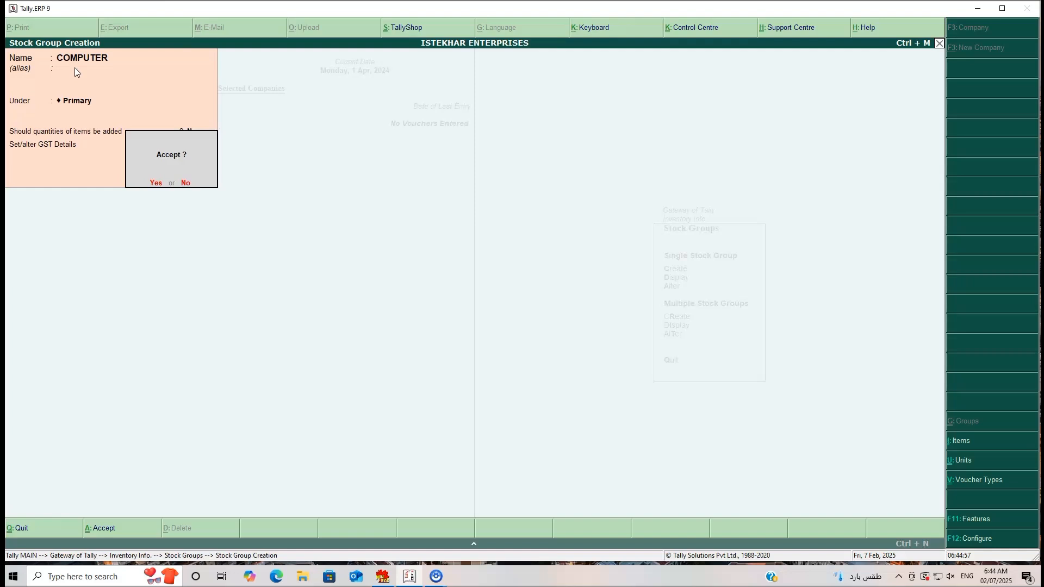
pyautogui.press('Return')
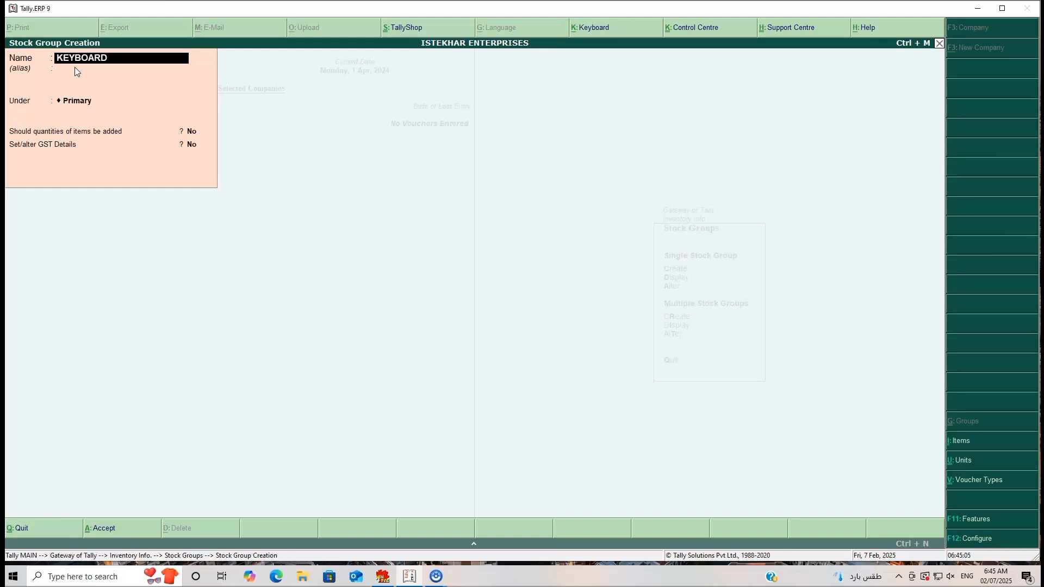
# Create a single stock group named KEYBOARD under Primary with the default settings
pyautogui.press('Return')
pyautogui.press('Return')
pyautogui.press('Return')
pyautogui.press('Return')
pyautogui.press('Return')
pyautogui.press('Return')
# Create a single stock group named MOUSE under Primary and leave the stock group creation form
pyautogui.press('Return')
pyautogui.press('Return')
pyautogui.press('Return')
pyautogui.press('Return')
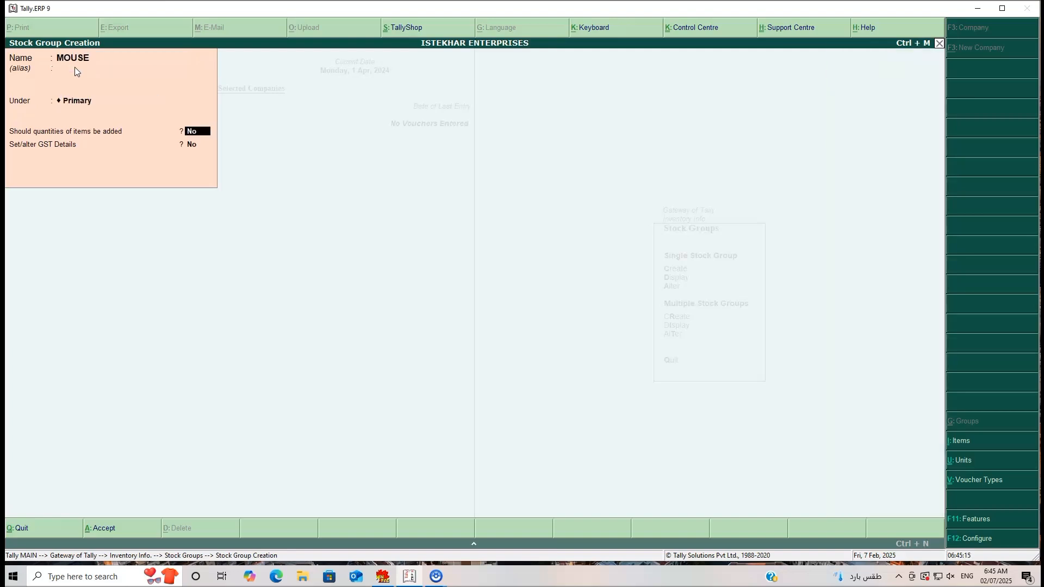
pyautogui.press('Return')
pyautogui.press('Return')
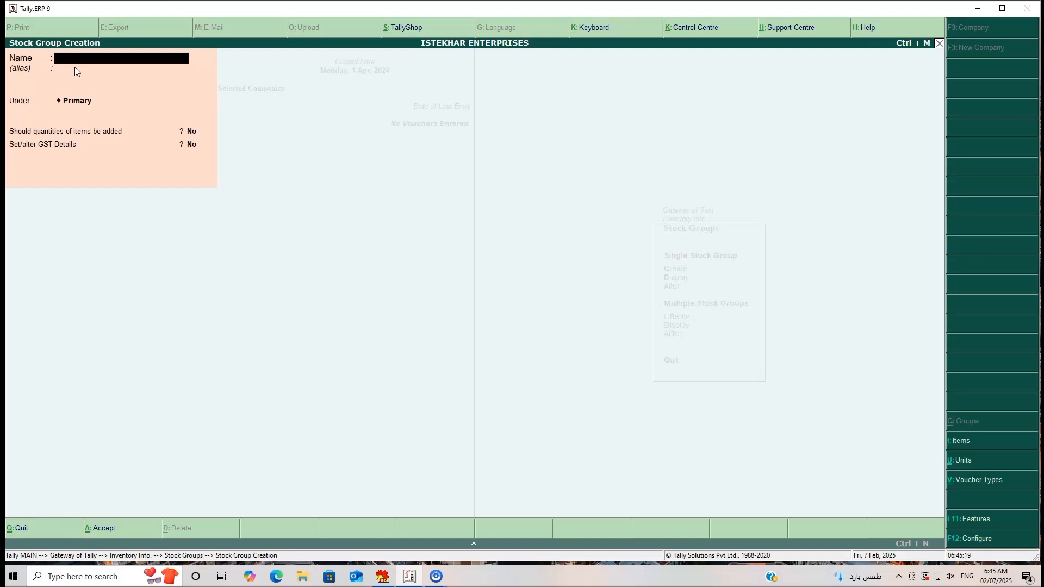
pyautogui.press('Escape')
pyautogui.press('Return')
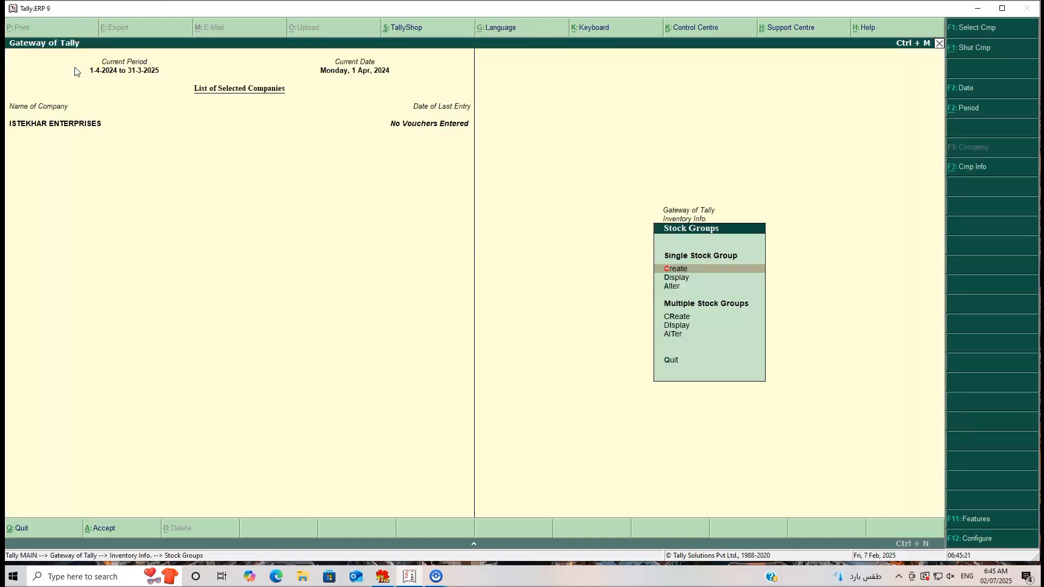
# Display the list of single stock groups and close it
pyautogui.click(677, 278)
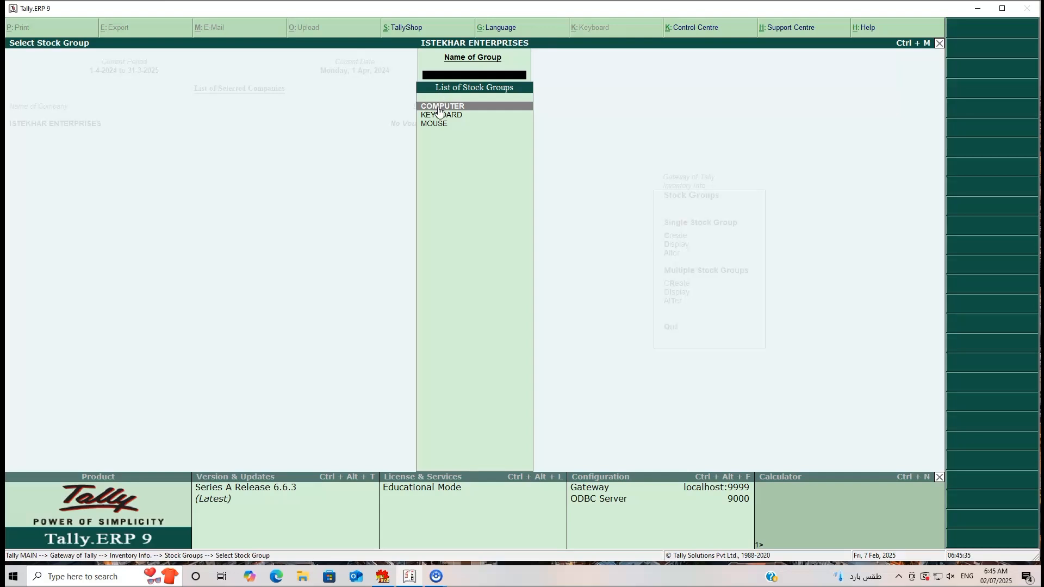
pyautogui.press('Escape')
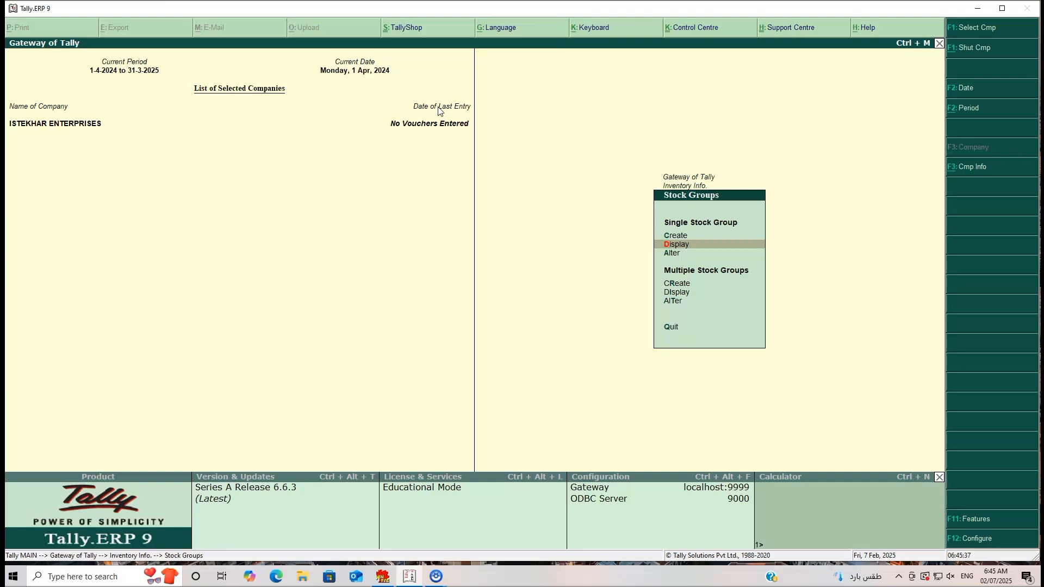
# Open the KEYBOARD stock group for alteration, clear its name, and quit without saving
pyautogui.click(675, 251)
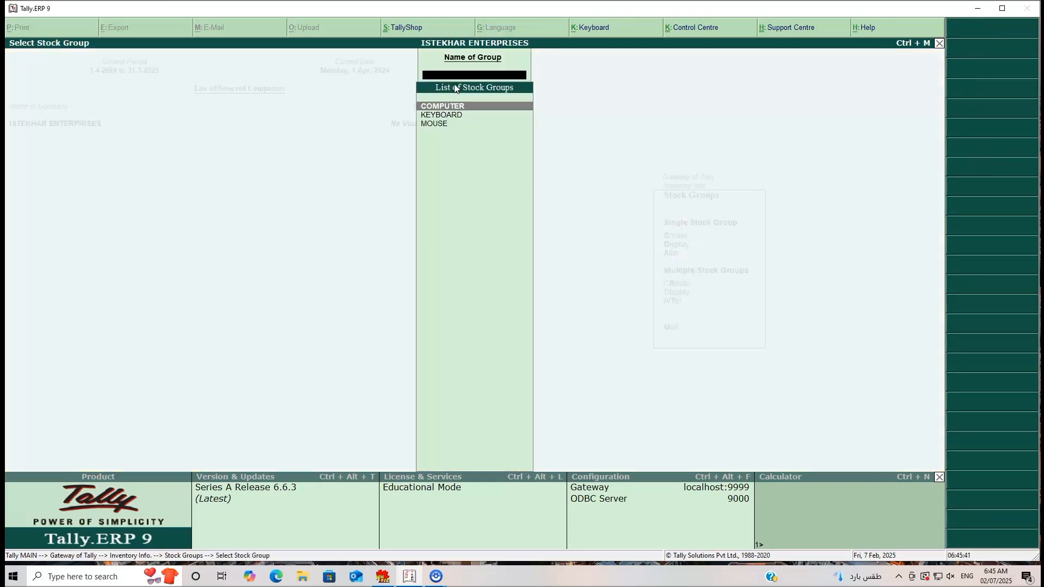
pyautogui.click(437, 116)
pyautogui.click(437, 116)
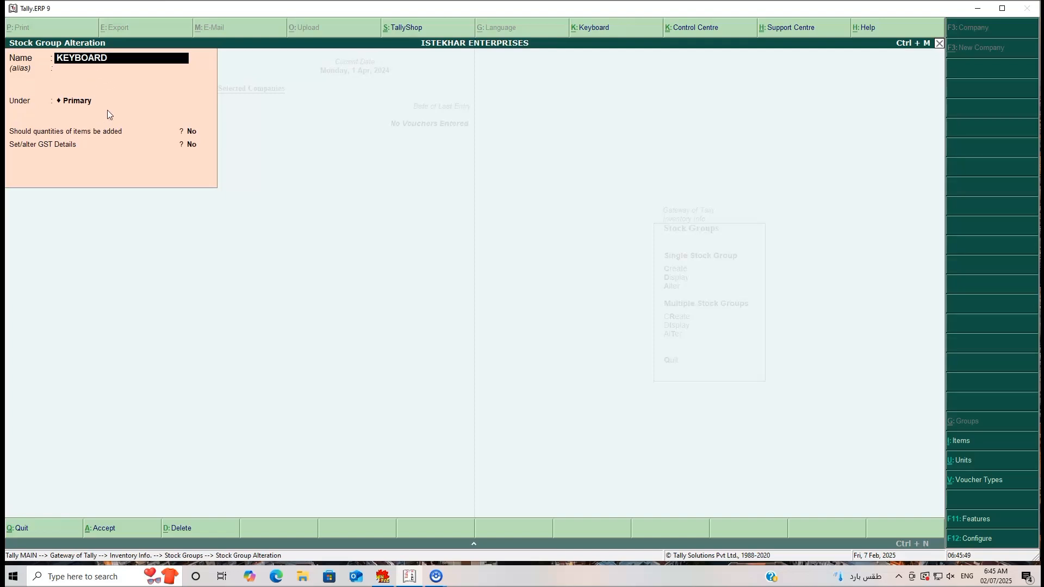
pyautogui.click(90, 57)
pyautogui.press('BackSpace')
pyautogui.press('Escape')
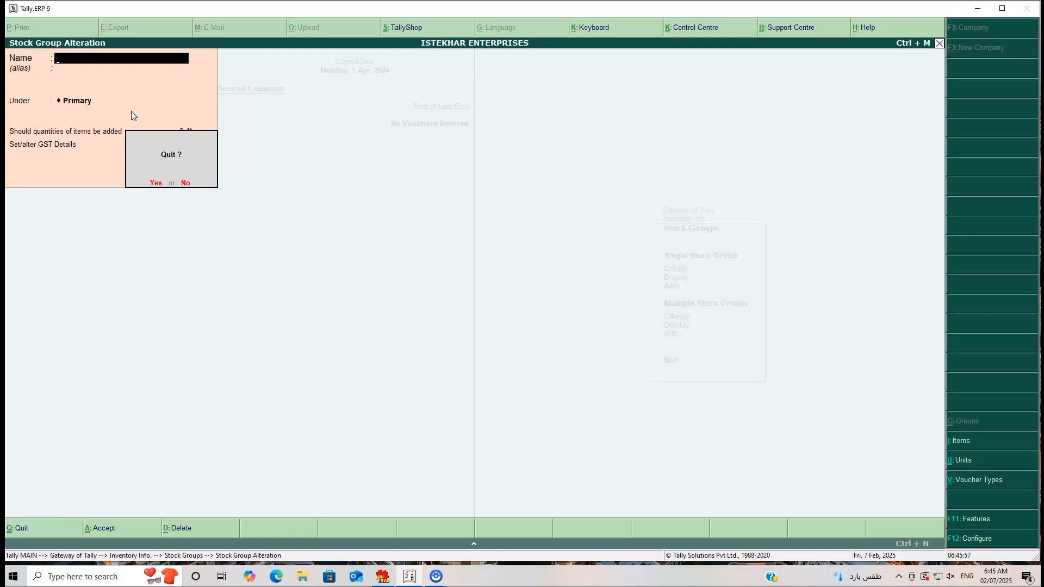
pyautogui.press('y')
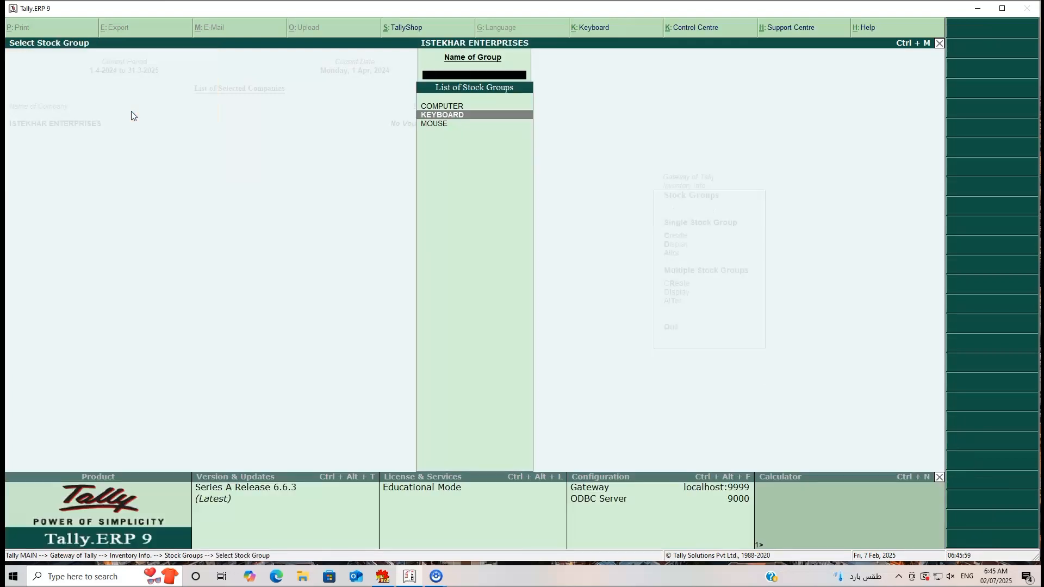
pyautogui.press('Escape')
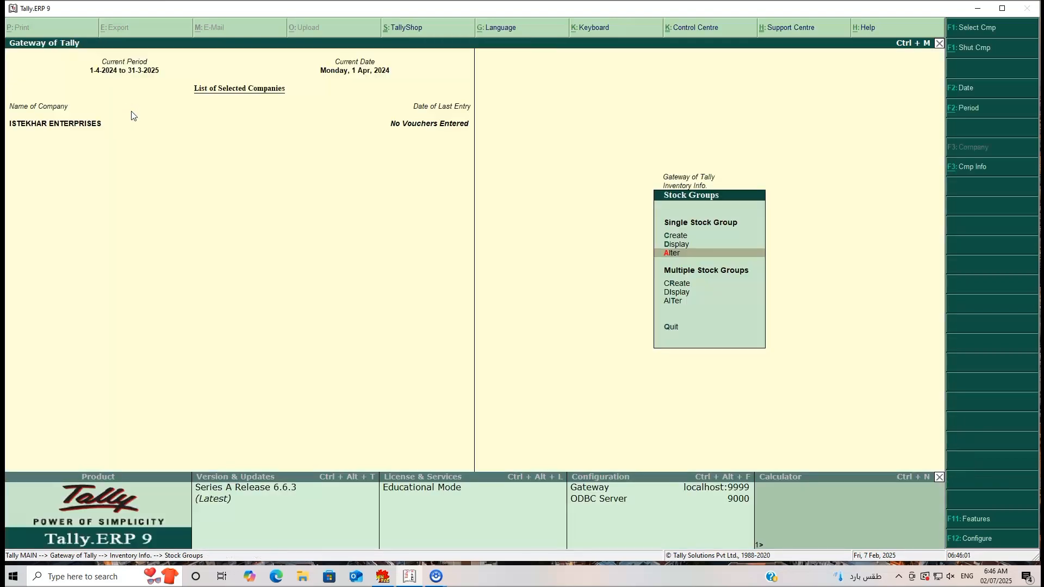
# Start creating multiple stock groups under All Items and enter EARPHONE with Primary as its parent
pyautogui.click(674, 284)
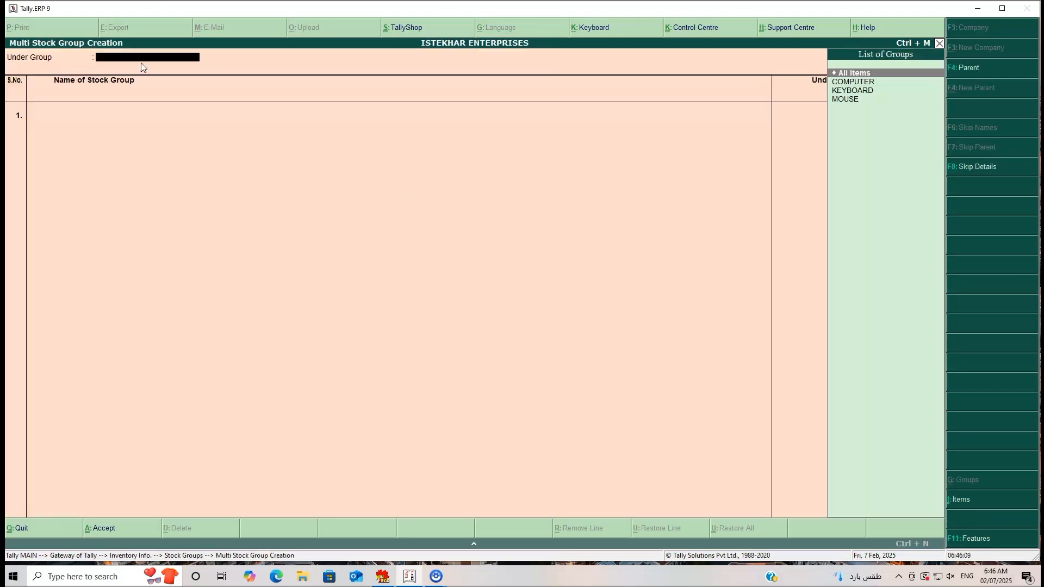
pyautogui.click(840, 74)
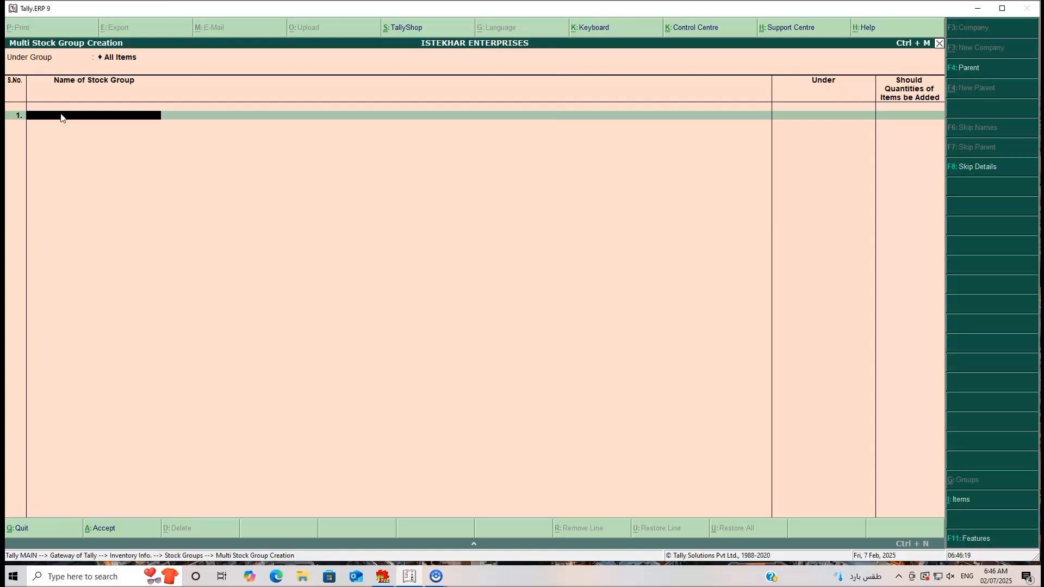
pyautogui.write('EARPHONE')
pyautogui.press('Return')
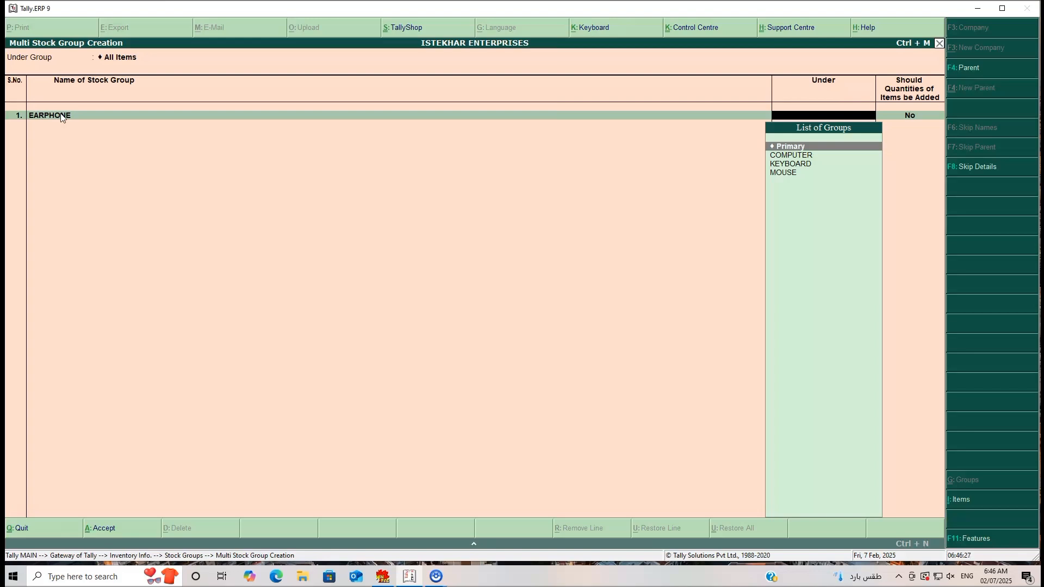
pyautogui.press('Return')
pyautogui.press('Return')
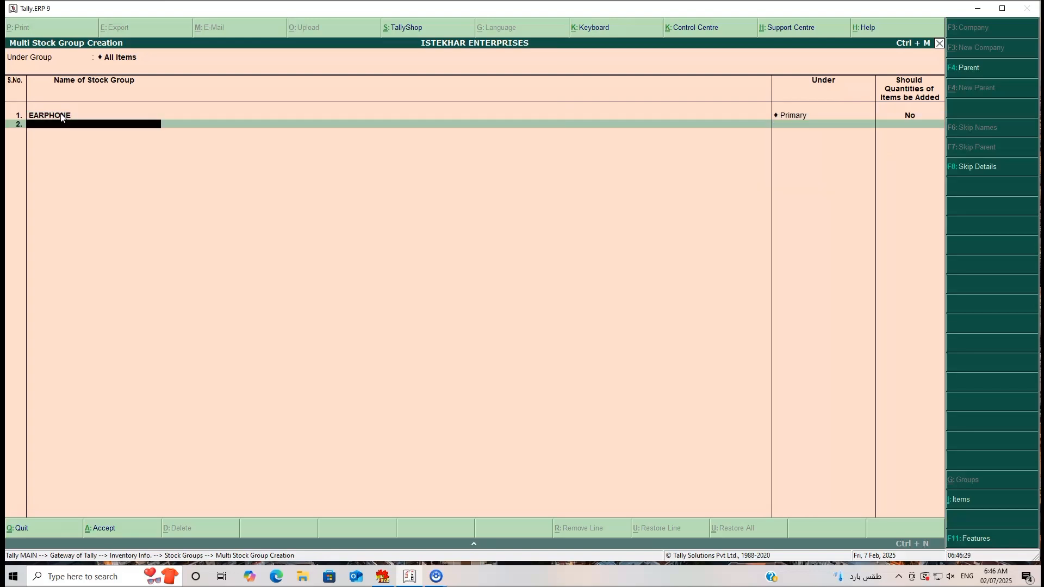
# Add CHARGER under Primary as the second stock group and accept the multiple stock group creation
pyautogui.write('CHARGER')
pyautogui.press('Return')
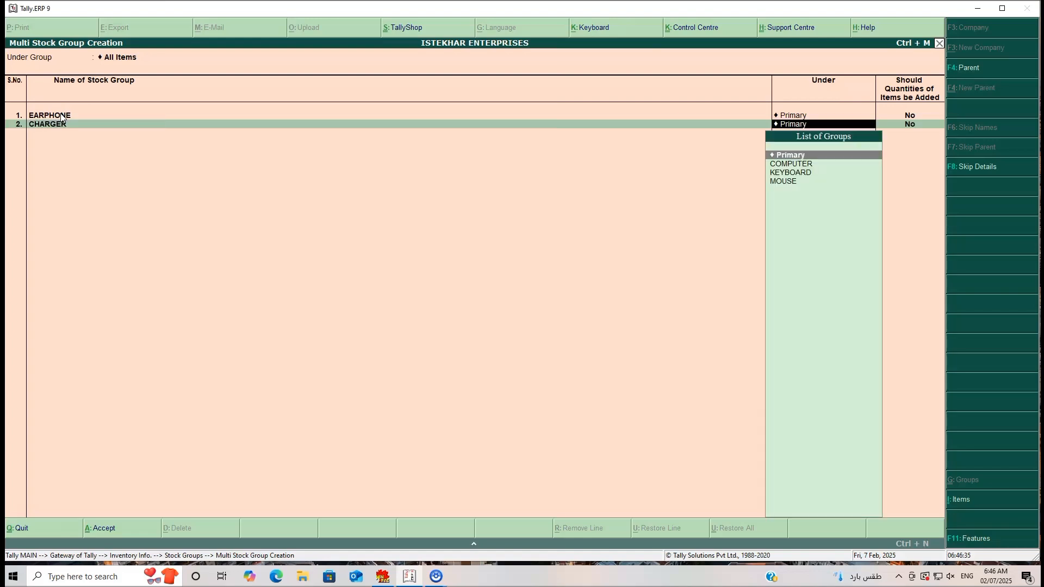
pyautogui.press('Return')
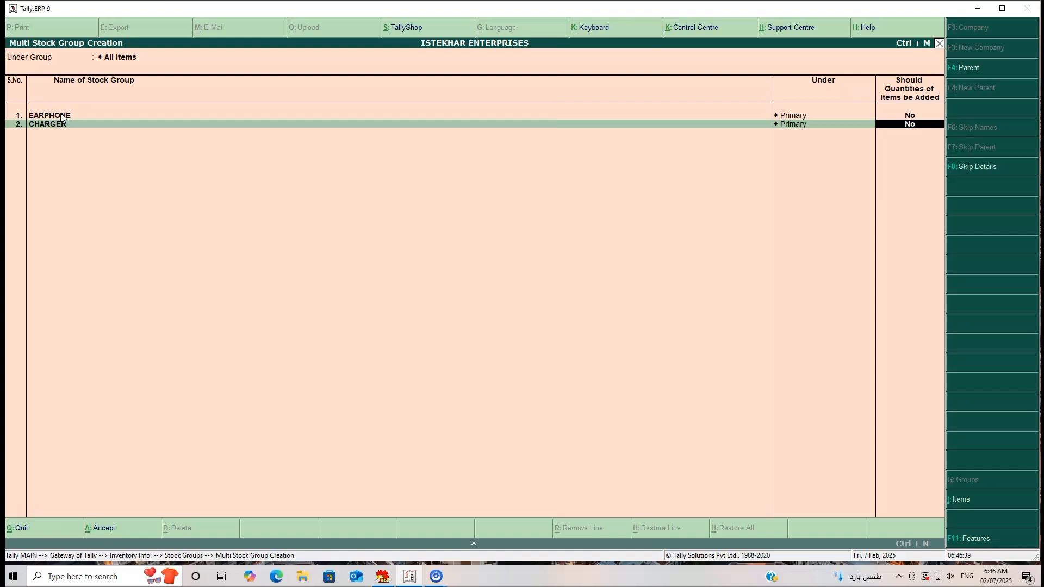
pyautogui.press('Return')
pyautogui.press('Return')
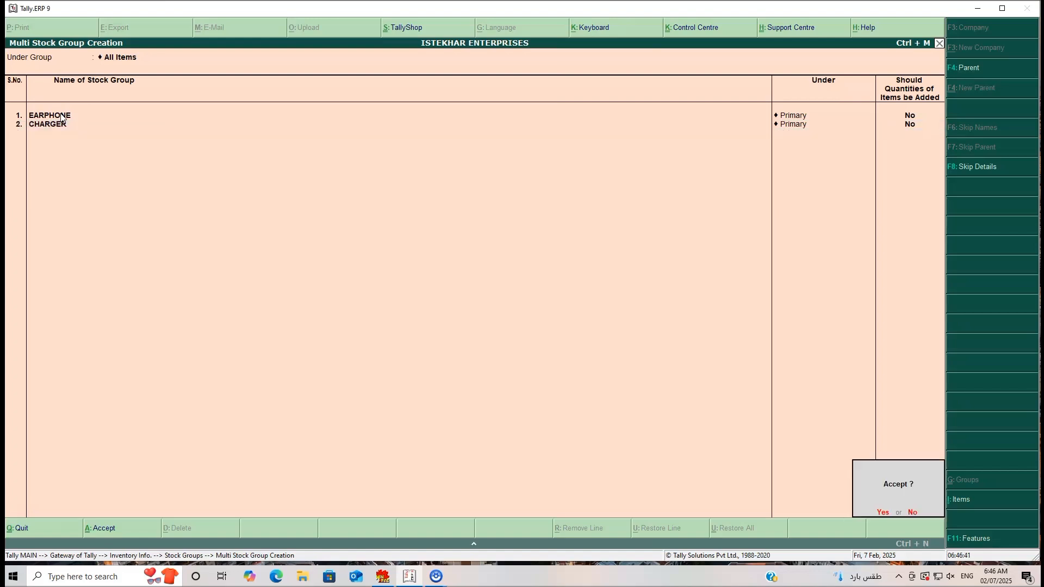
pyautogui.press('Return')
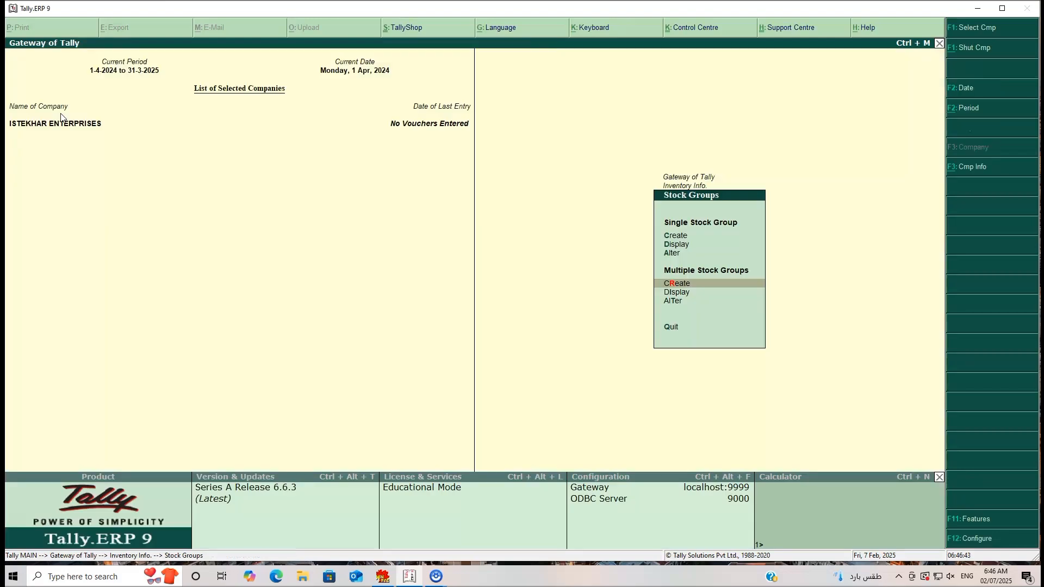
# View the multiple stock groups list and the multi-group alteration form for CHARGER, and return to Inventory Info without changes
pyautogui.click(679, 292)
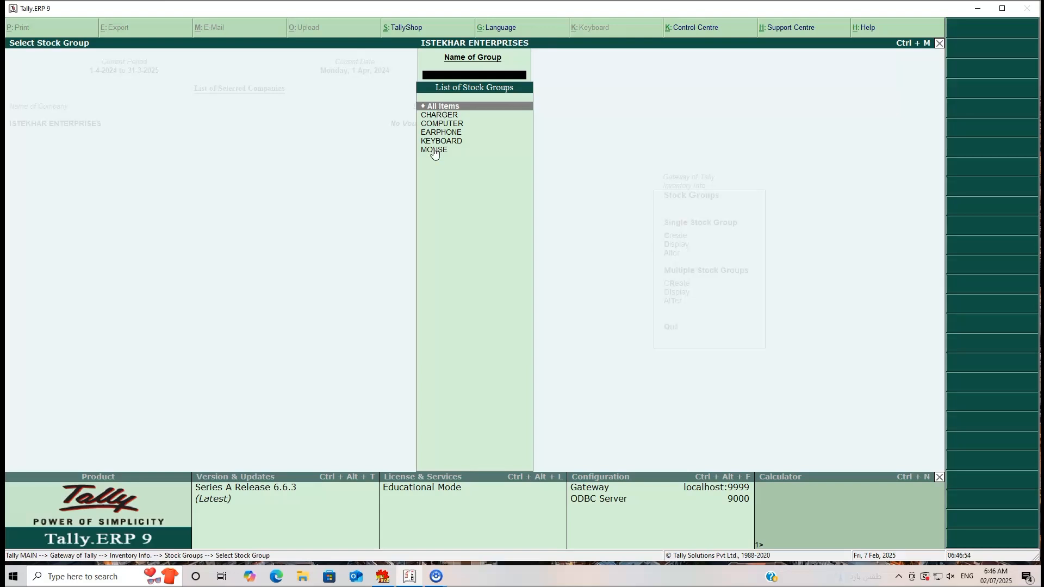
pyautogui.press('Escape')
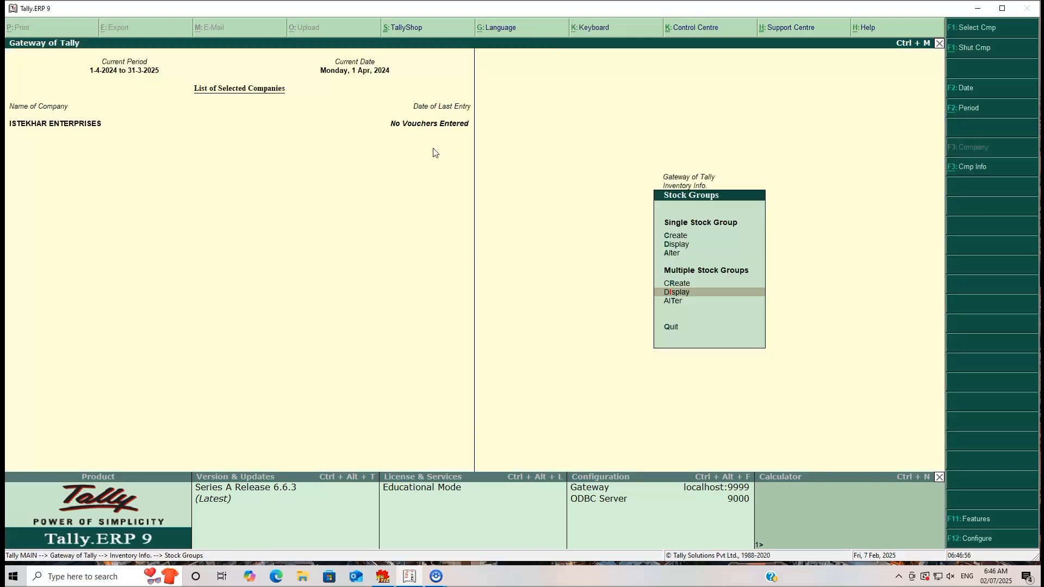
pyautogui.press('Down')
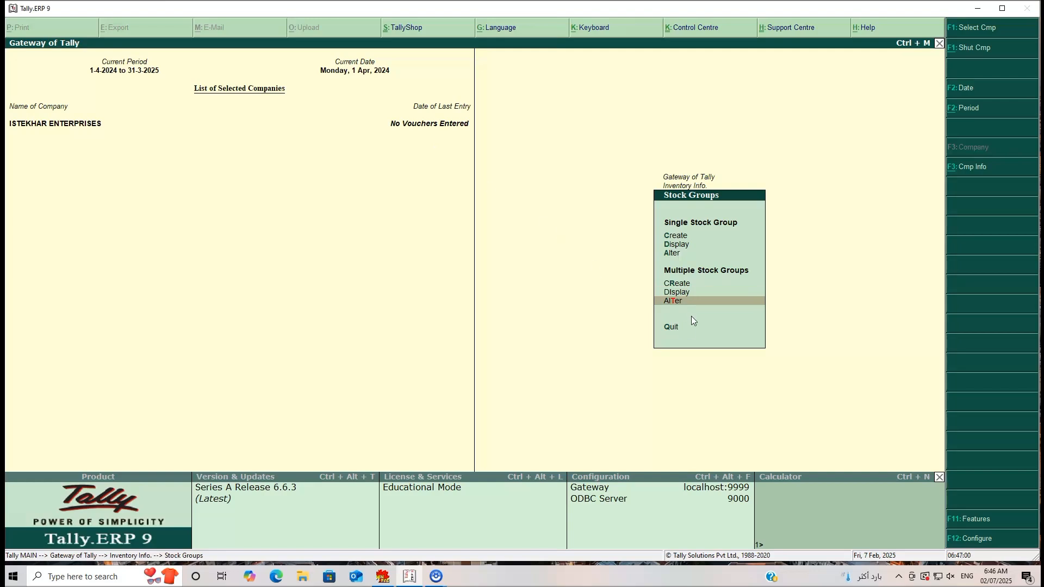
pyautogui.click(672, 301)
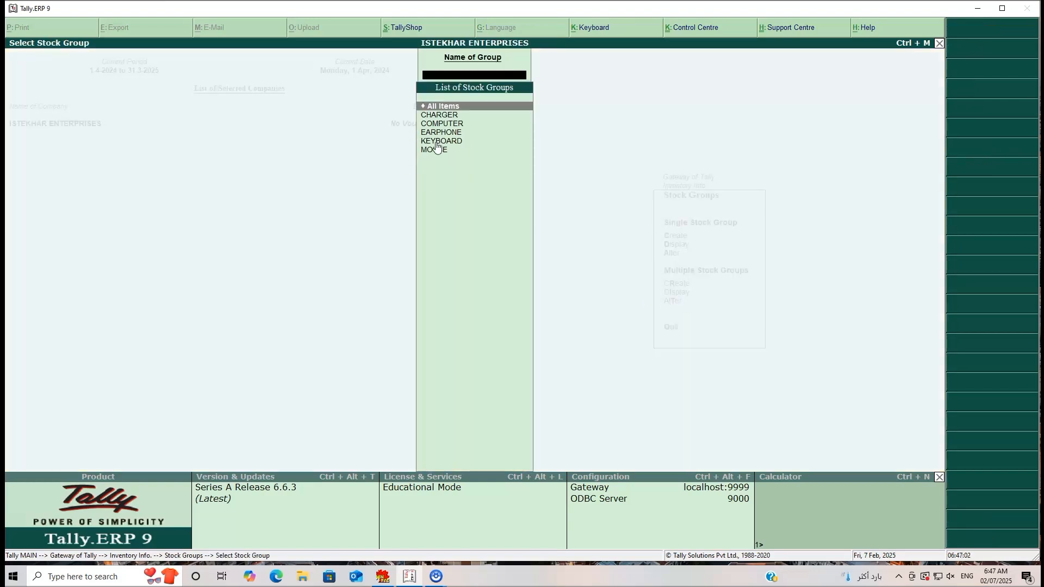
pyautogui.click(439, 116)
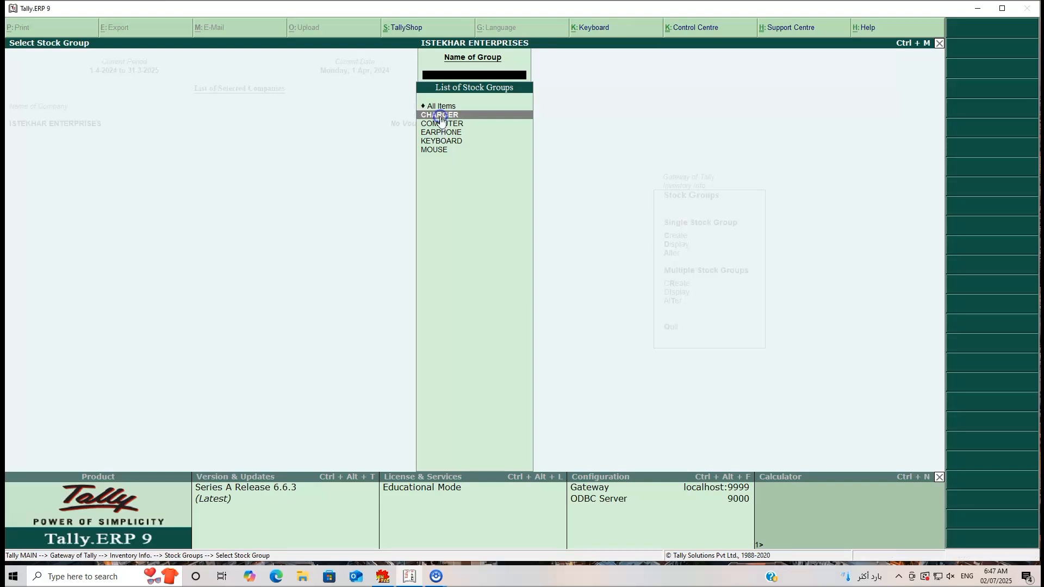
pyautogui.click(440, 116)
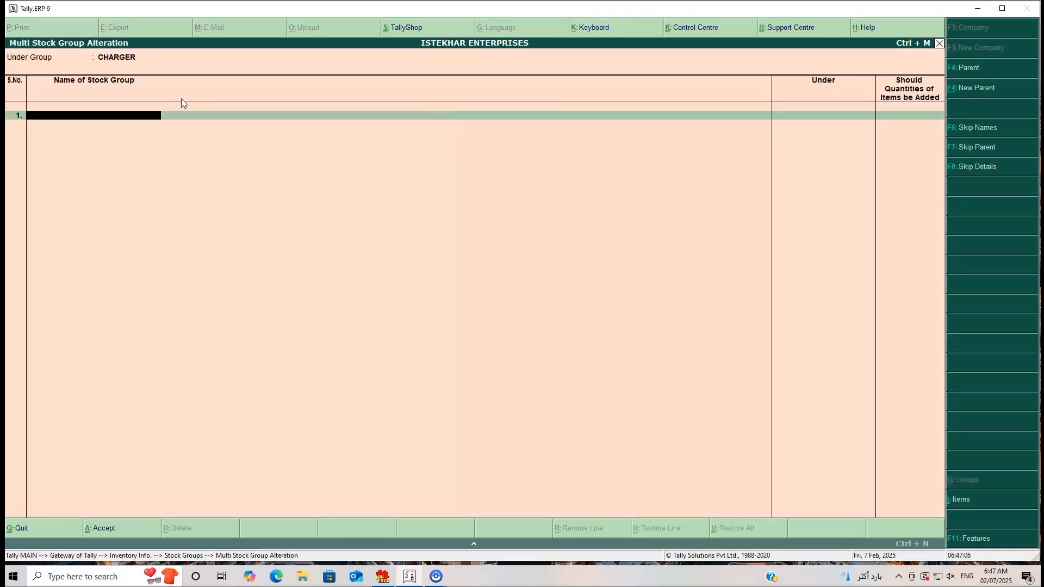
pyautogui.press('Escape')
pyautogui.press('Return')
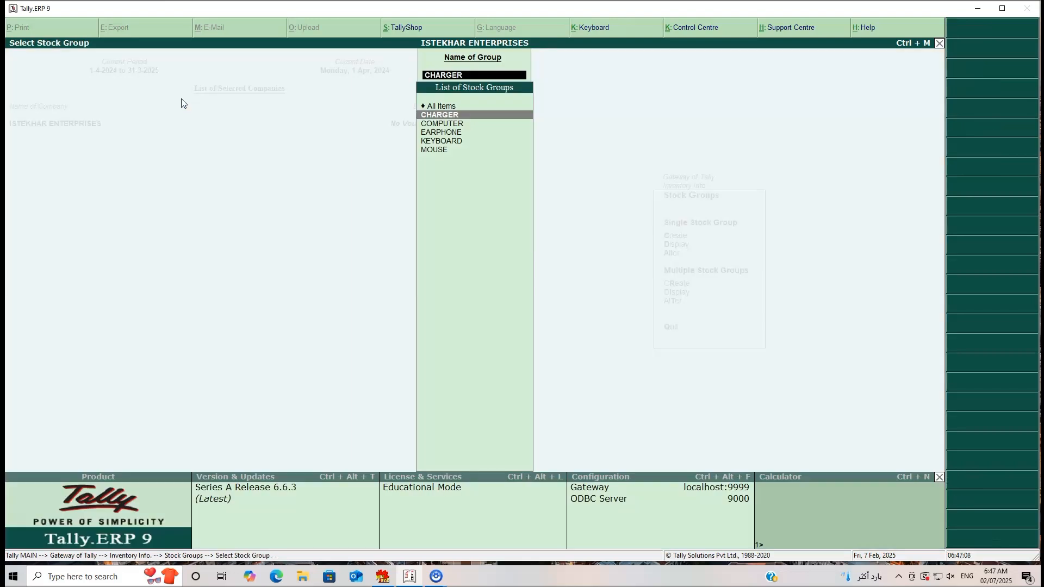
pyautogui.press('Escape')
pyautogui.press('Escape')
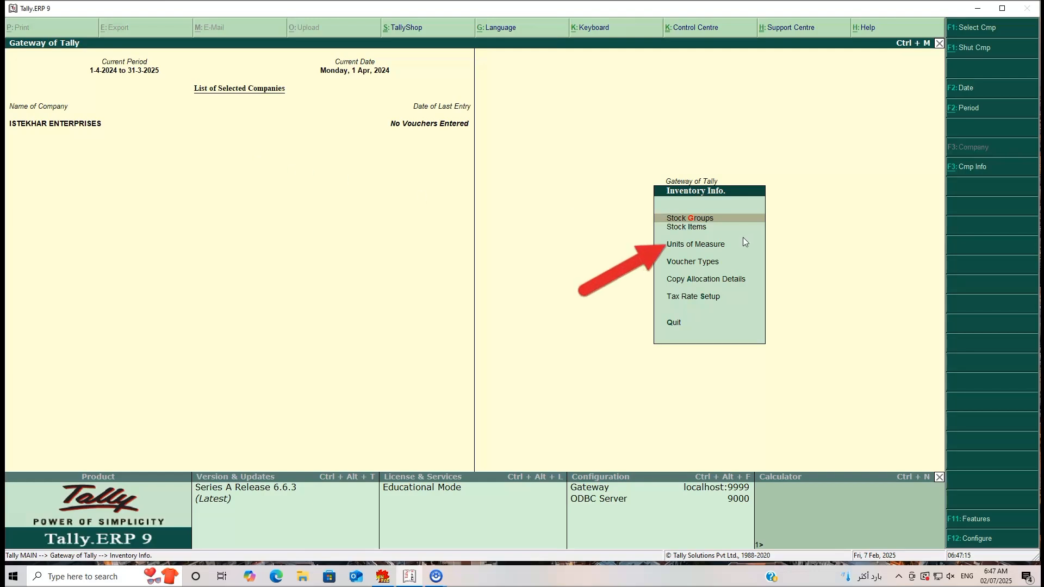
# Create a simple unit of measure NOS with formal name NUMBER, UQC NOS-NUMBERS and 0 decimal places
pyautogui.click(690, 245)
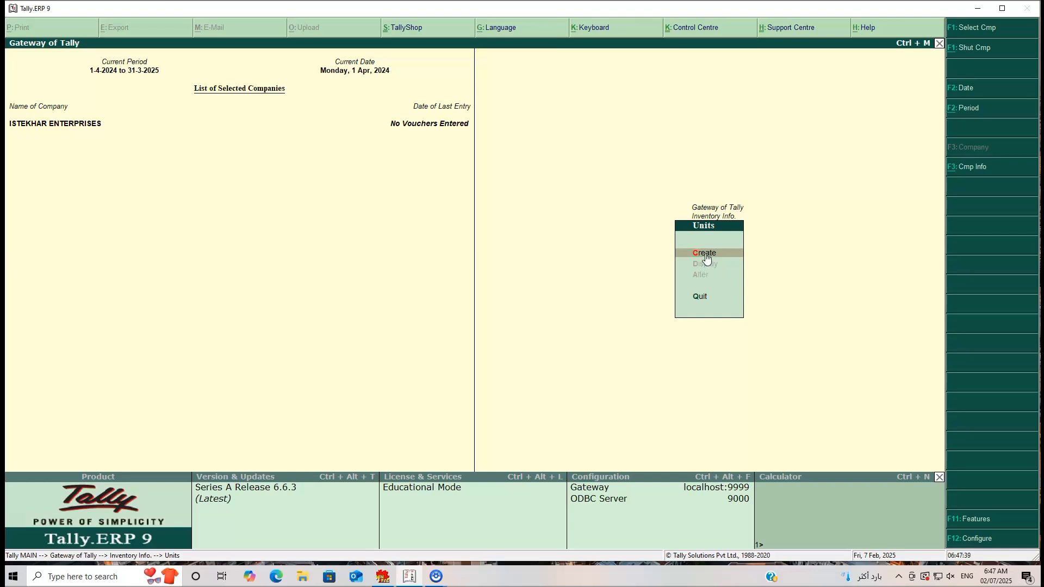
pyautogui.click(705, 255)
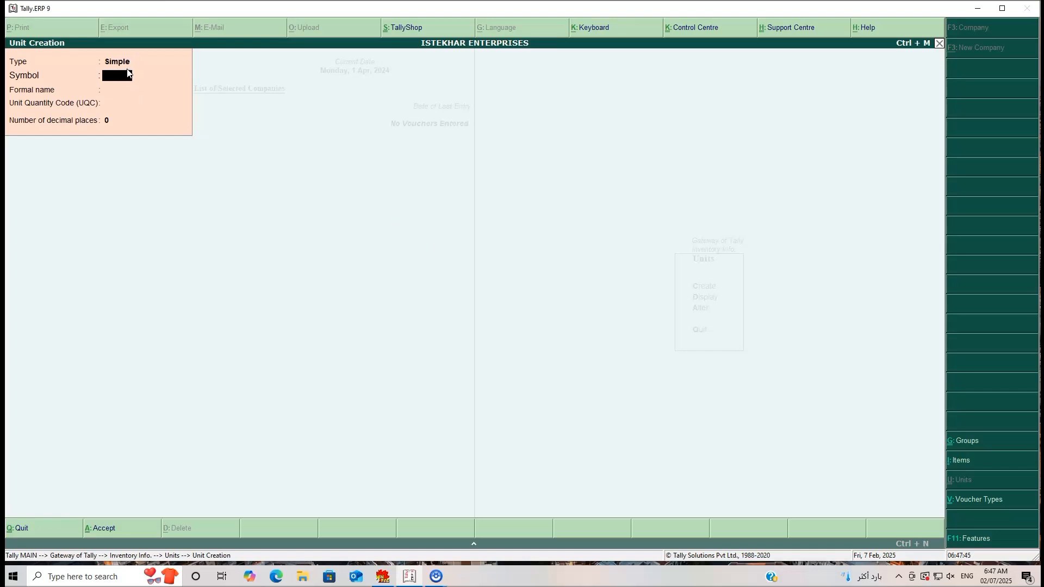
pyautogui.write('NOS')
pyautogui.press('Return')
pyautogui.press('Return')
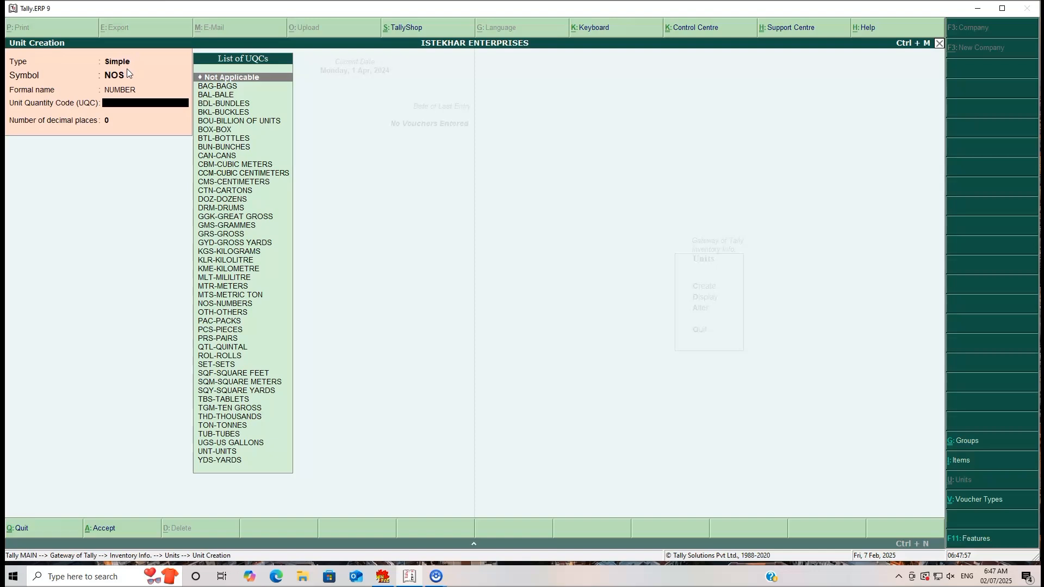
pyautogui.write('NOS')
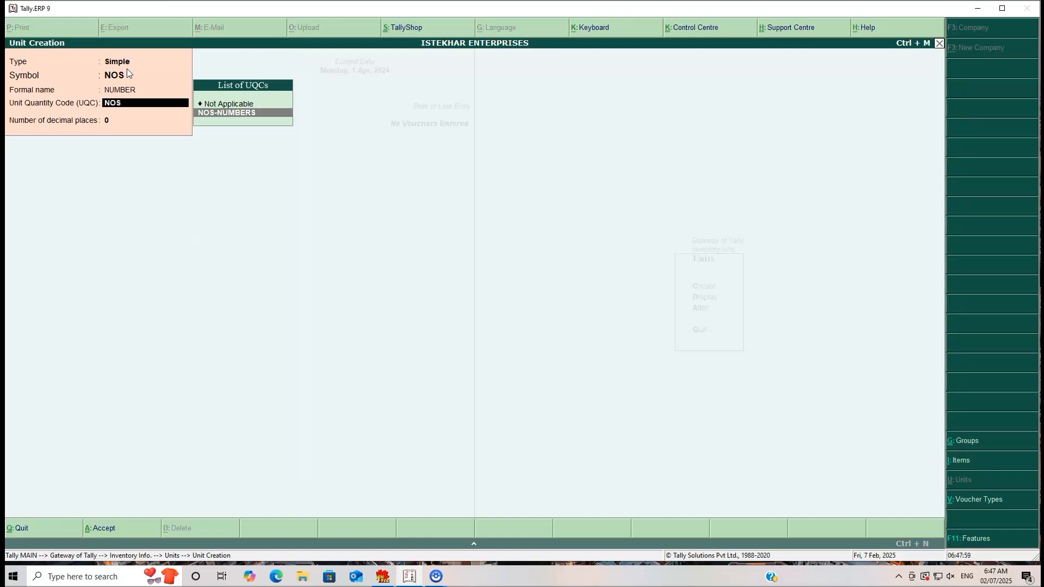
pyautogui.press('Return')
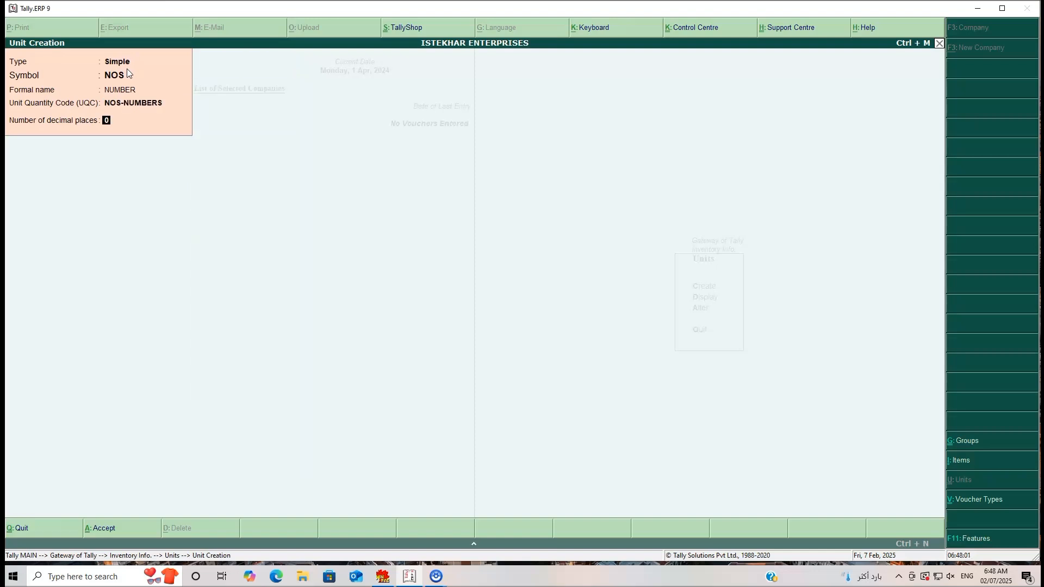
pyautogui.press('Return')
pyautogui.press('Return')
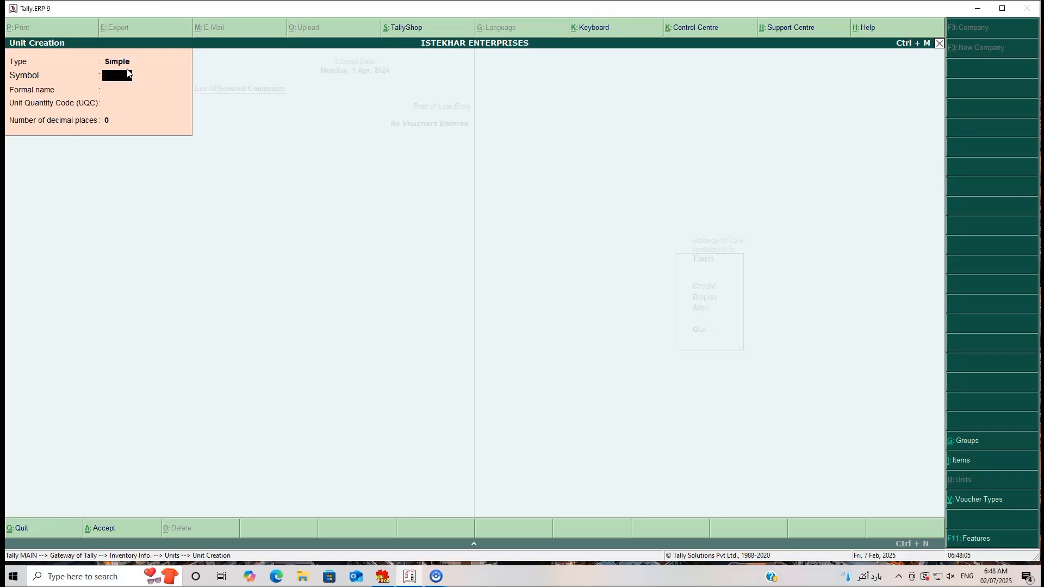
# Create a second simple unit PCS with formal name PIECES, UQC PCS-PIECES and 0 decimal places, and quit unit creation
pyautogui.write('PCS')
pyautogui.press('Return')
pyautogui.press('Return')
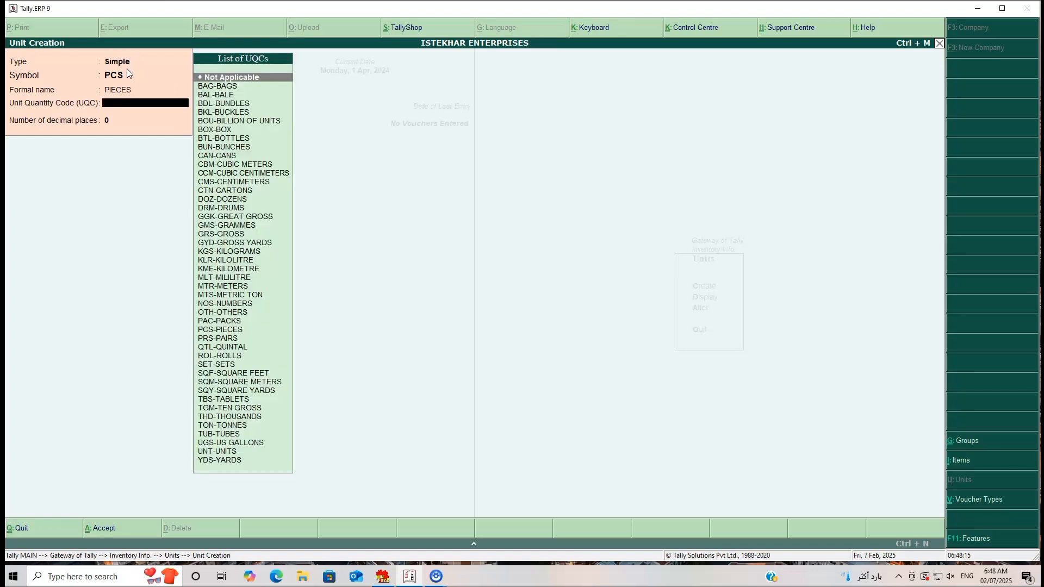
pyautogui.write('PCS')
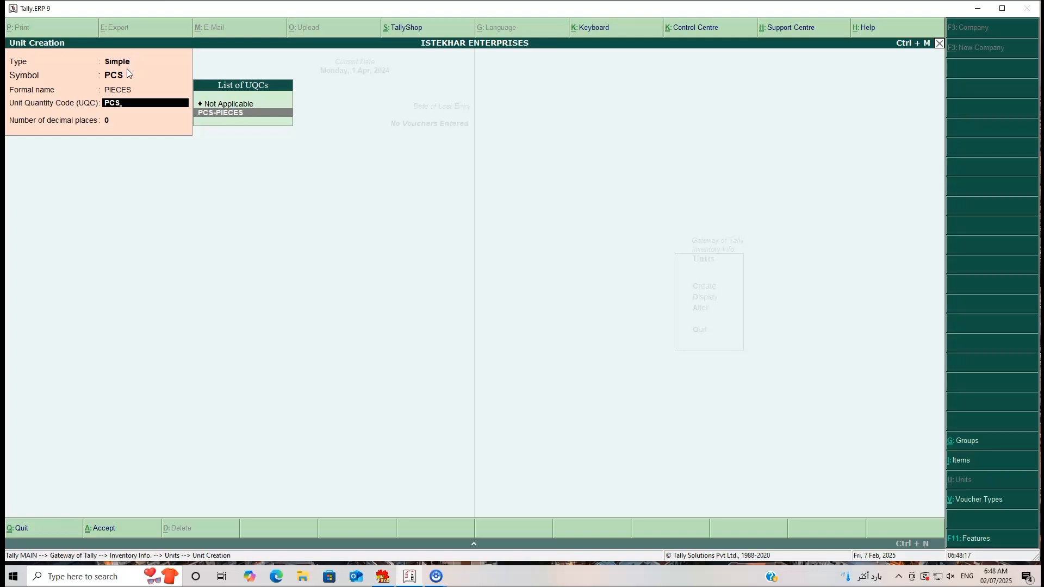
pyautogui.press('Return')
pyautogui.press('Return')
pyautogui.press('Return')
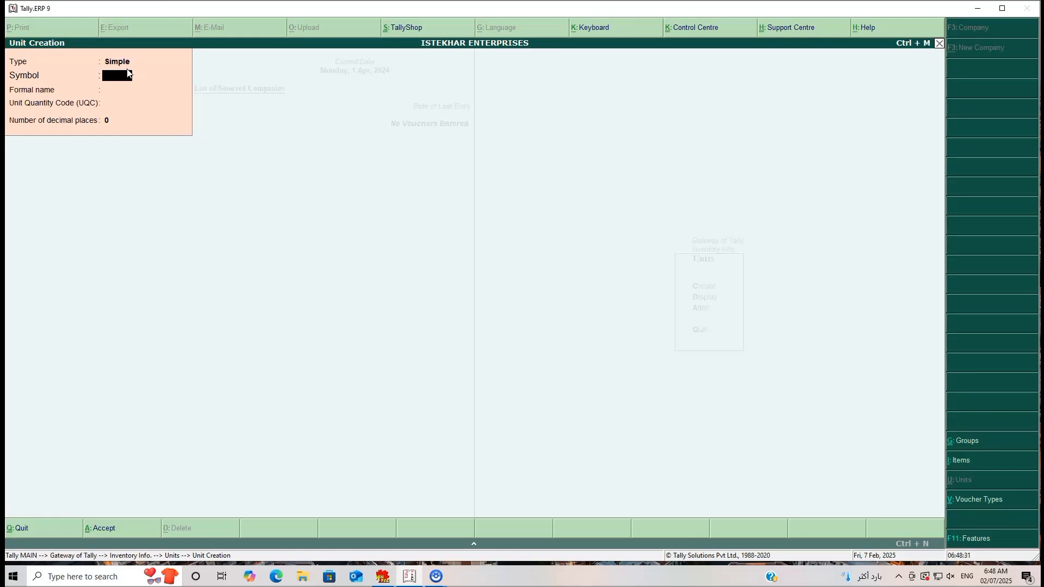
pyautogui.press('Escape')
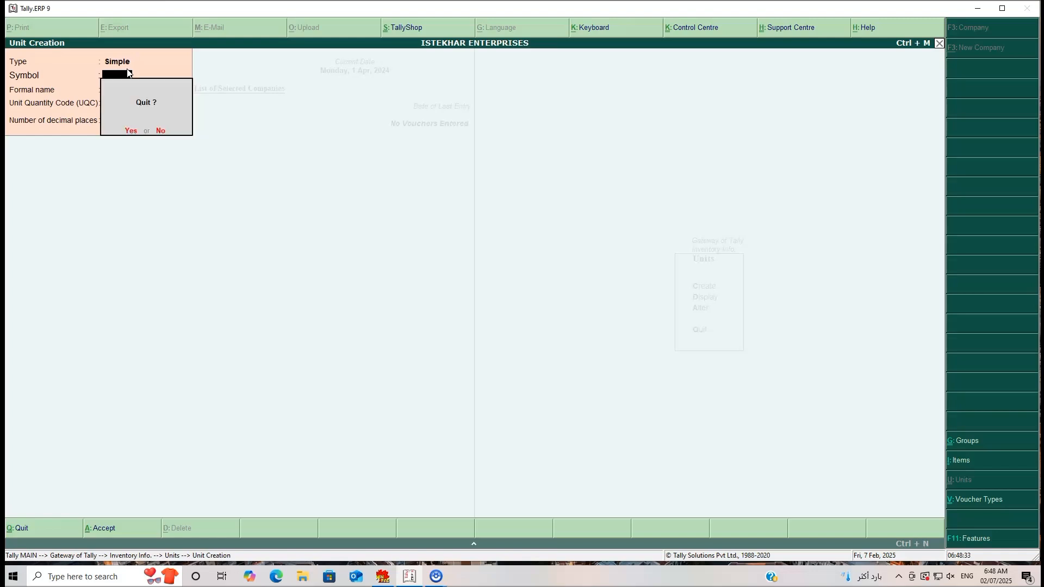
pyautogui.press('Return')
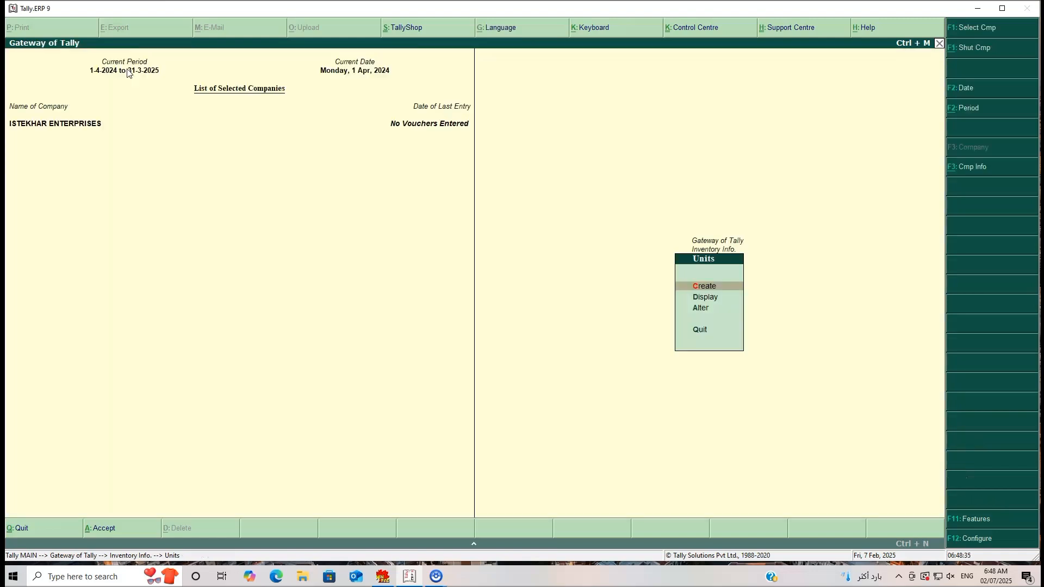
# View the list of units, open NOS for alteration, clear its symbol, and return to Inventory Info without saving
pyautogui.click(706, 298)
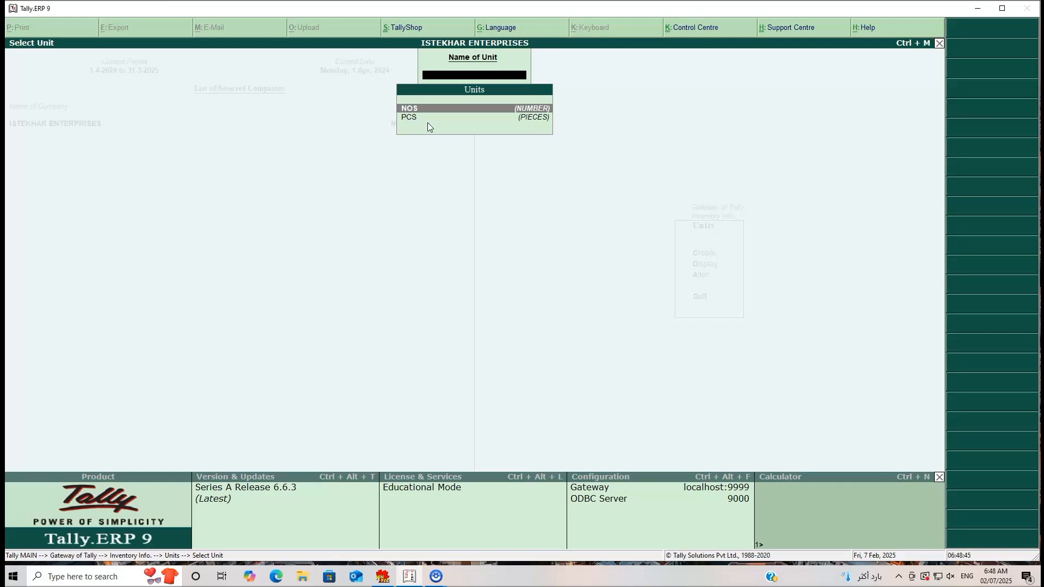
pyautogui.press('Escape')
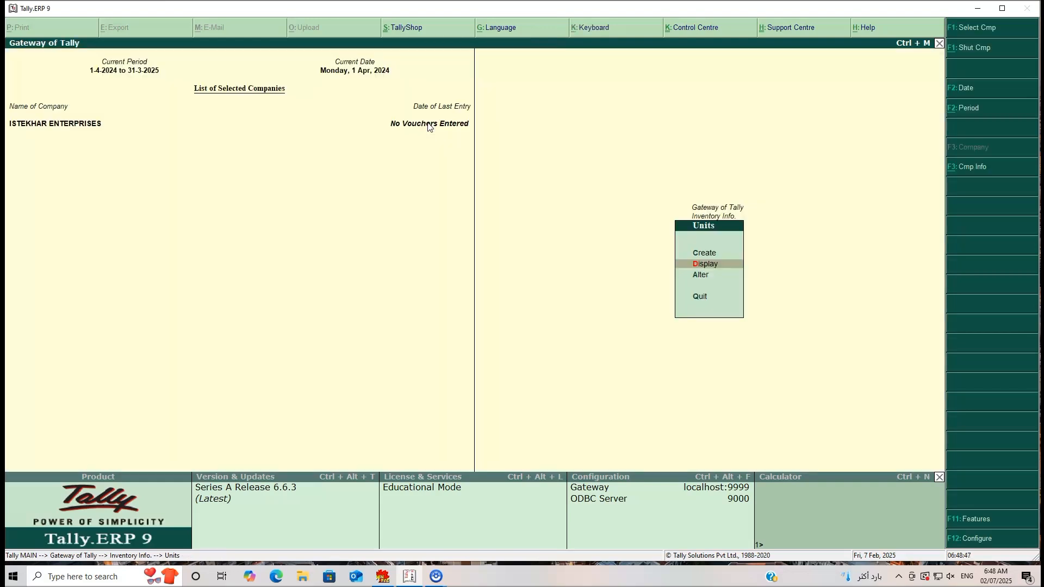
pyautogui.press('Down')
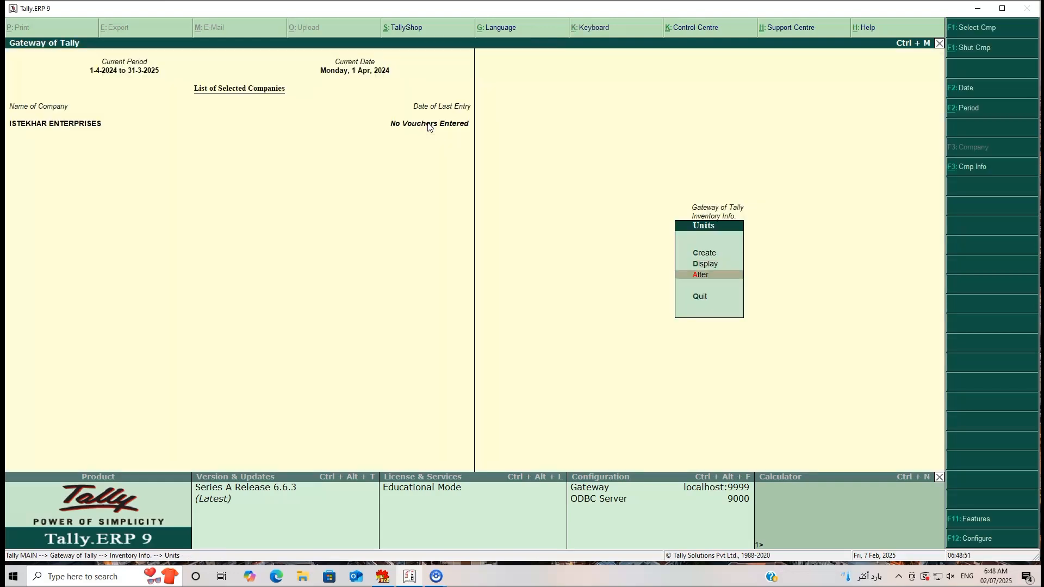
pyautogui.press('Return')
pyautogui.press('Return')
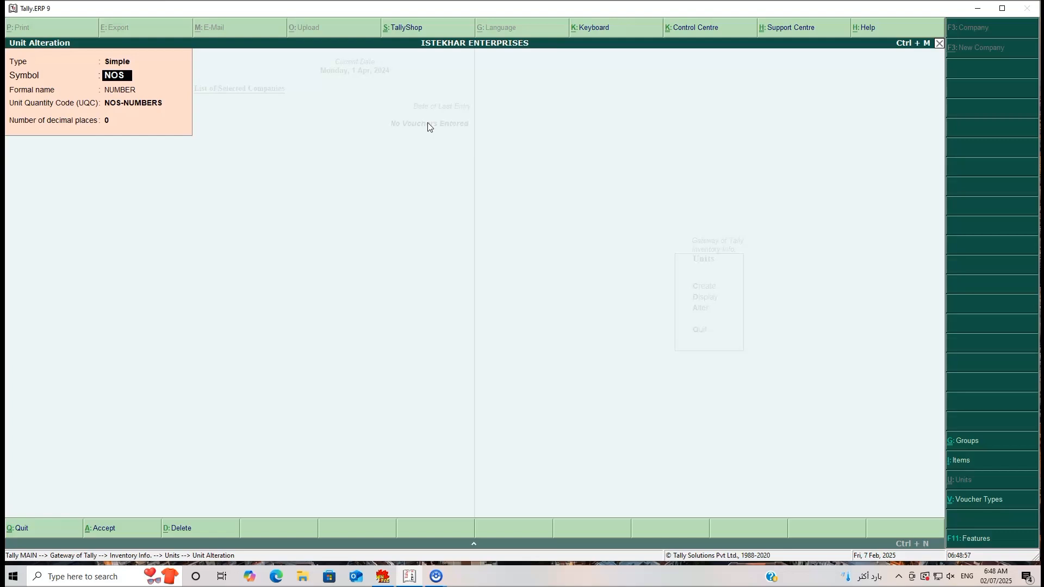
pyautogui.press('BackSpace')
pyautogui.press('Escape')
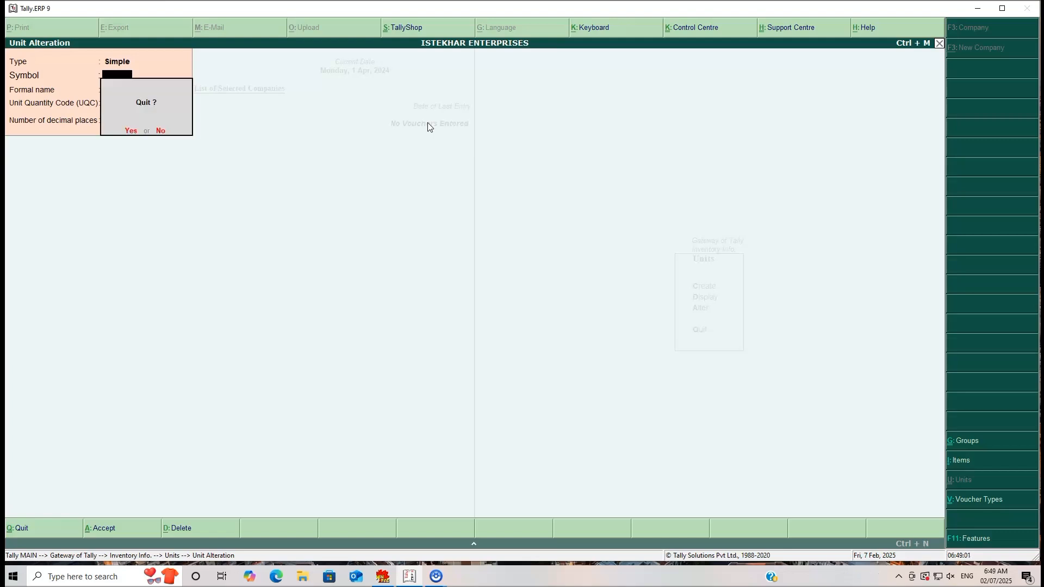
pyautogui.press('Return')
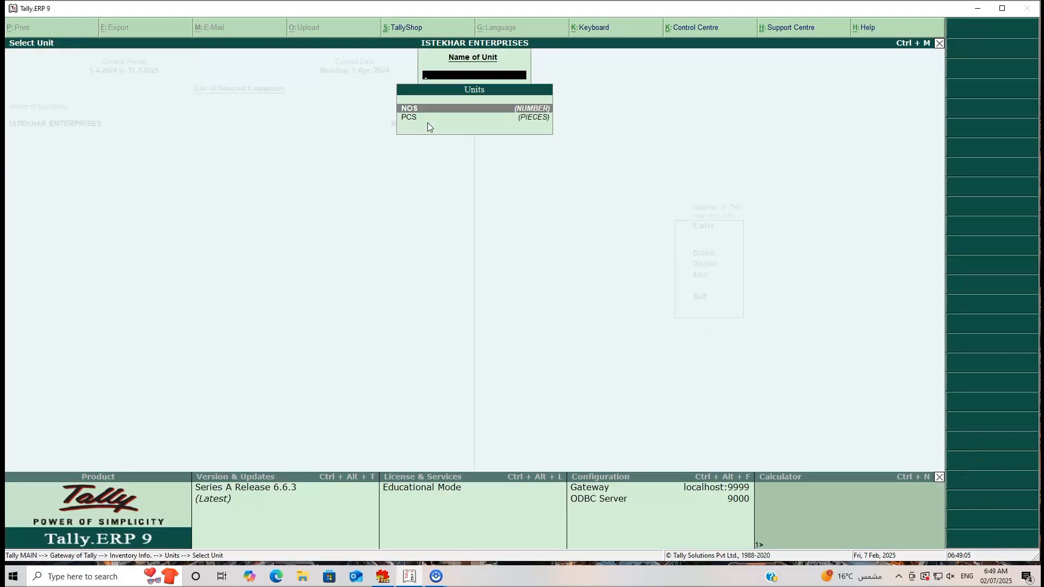
pyautogui.press('Escape')
pyautogui.press('Escape')
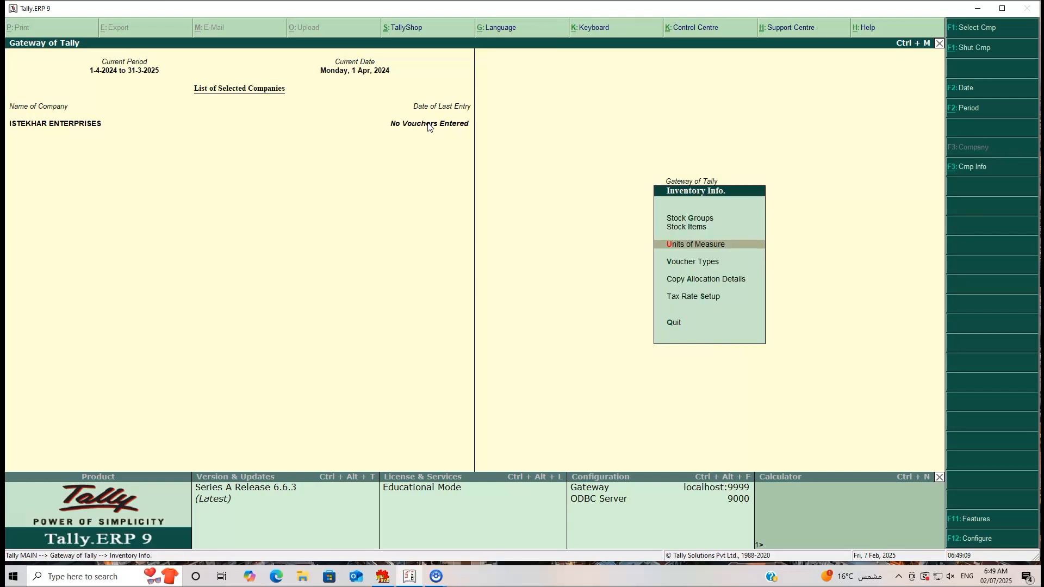
# Start creating a single stock item named DELL COMPUTER, leaving the alias blank
pyautogui.press('Up')
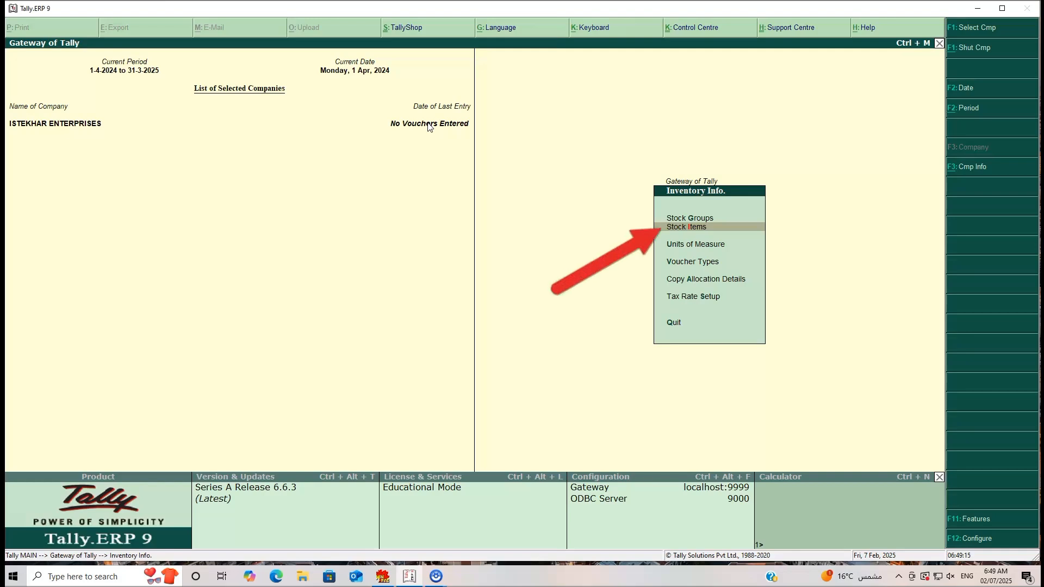
pyautogui.click(688, 228)
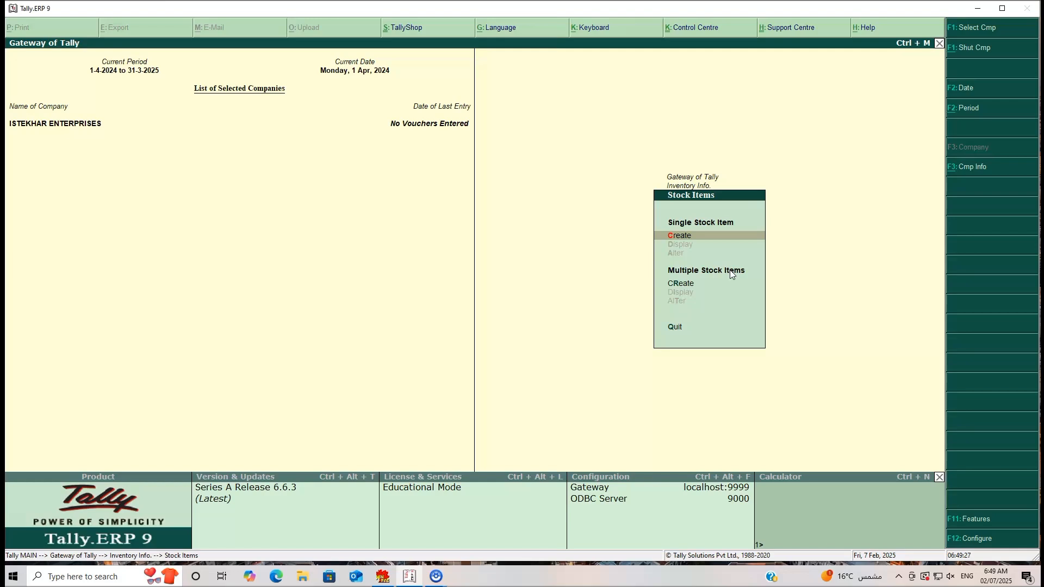
pyautogui.click(679, 236)
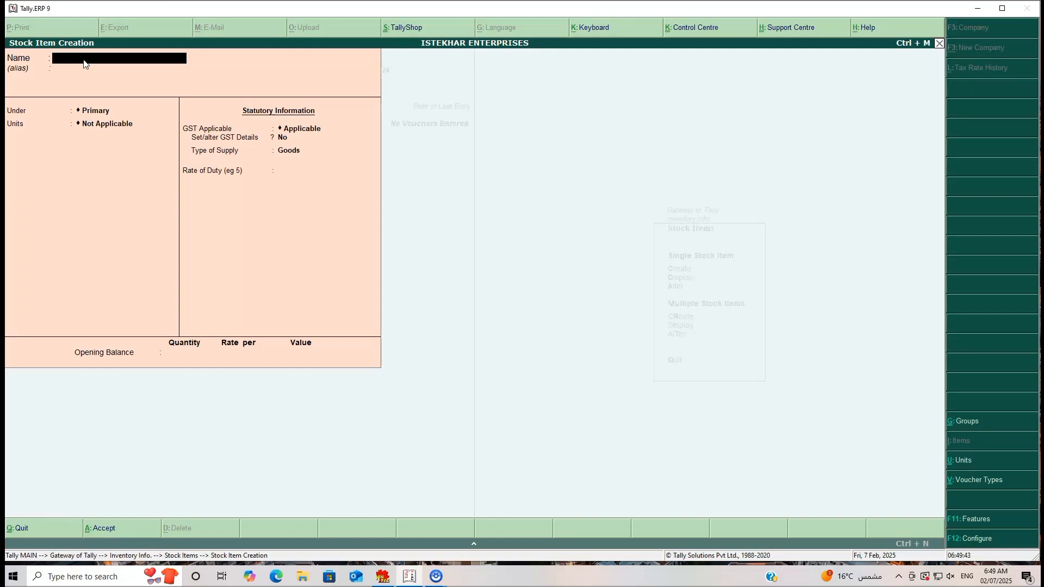
pyautogui.write('DELL C')
pyautogui.write('OMPUTER')
pyautogui.press('Return')
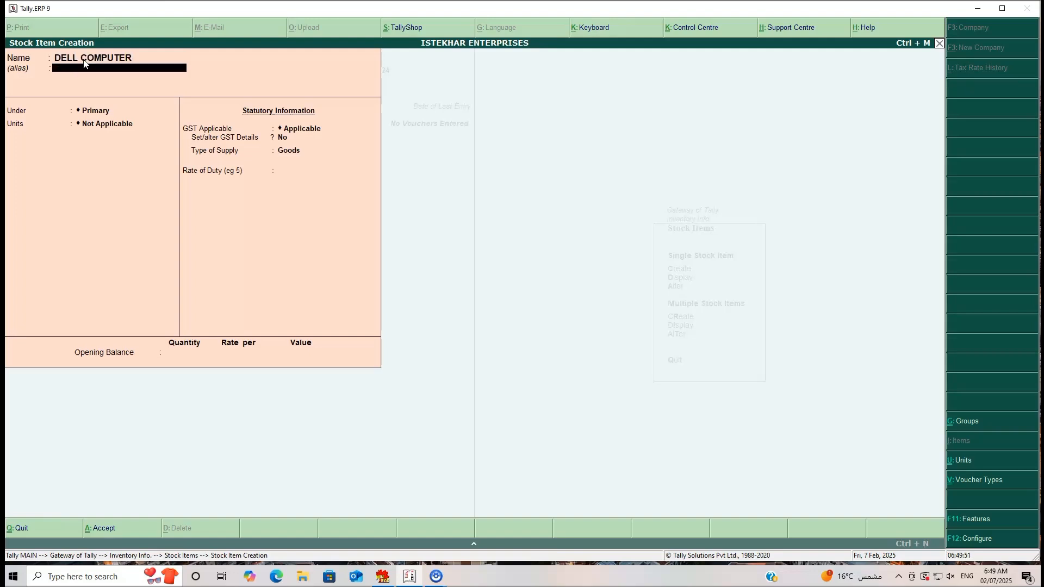
pyautogui.press('Return')
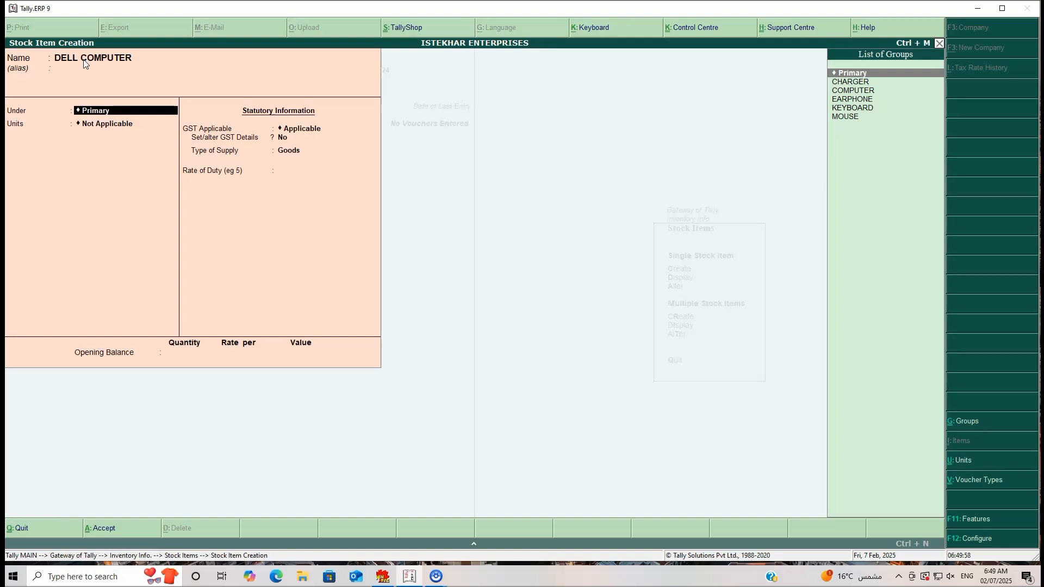
# Place the DELL COMPUTER stock item under the COMPUTER group and set its unit to PCS
pyautogui.press('Down')
pyautogui.press('Down')
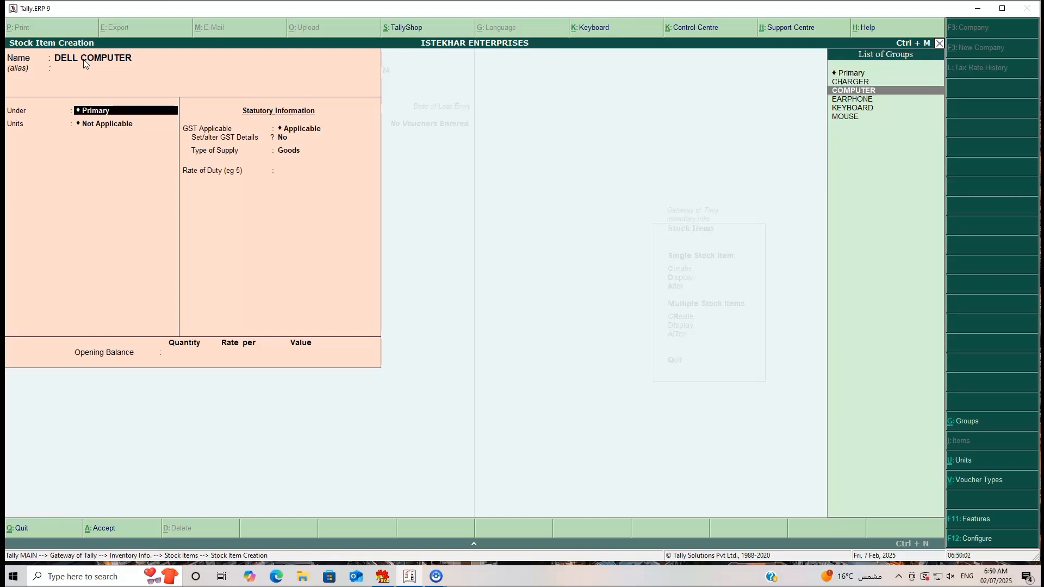
pyautogui.press('Return')
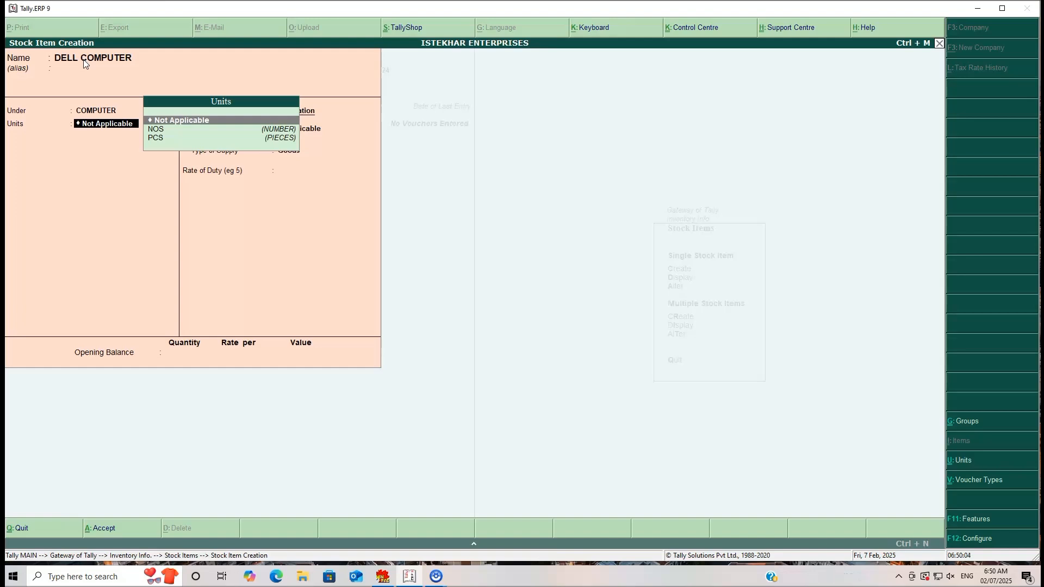
pyautogui.press('Down')
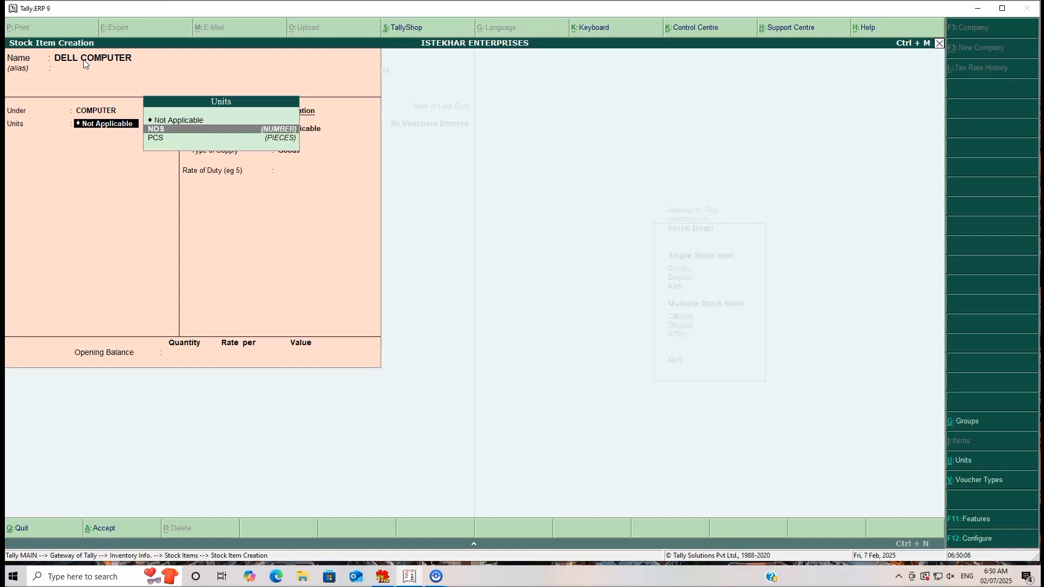
pyautogui.press('Down')
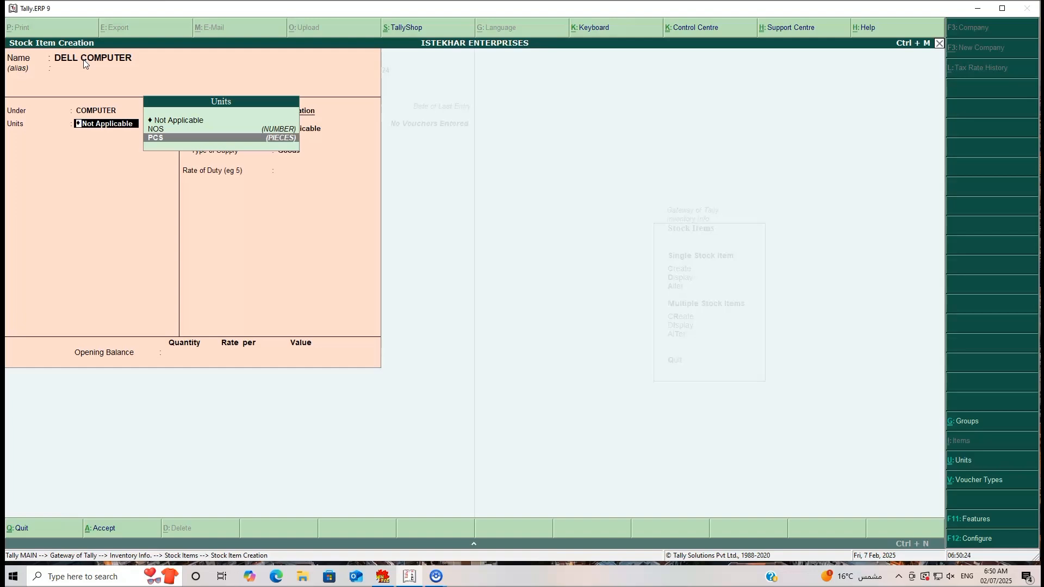
pyautogui.press('Return')
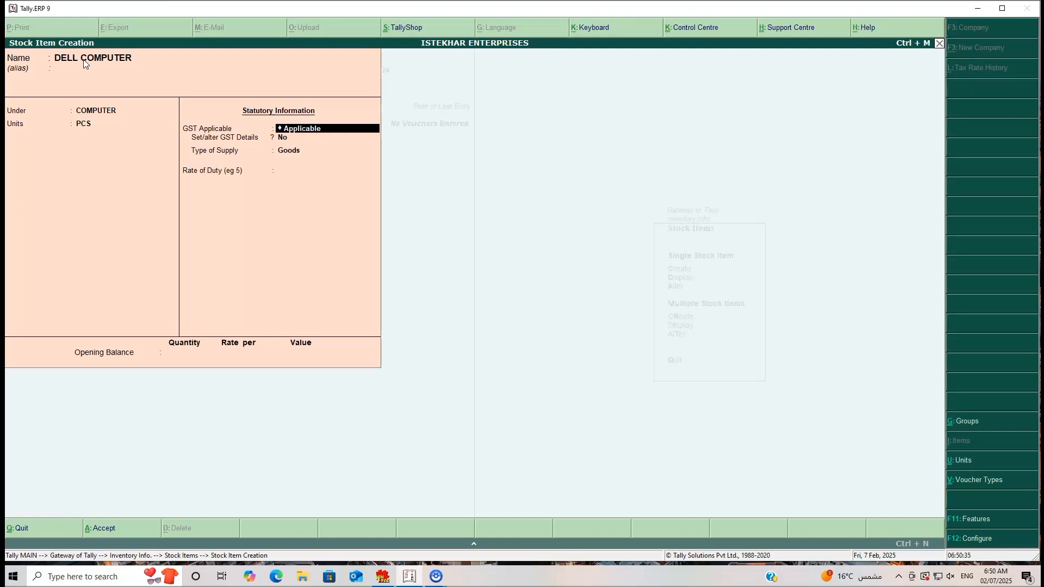
# Keep GST applicable, enable setting GST details for the item, and enter HSN/SAC 4526 without a description
pyautogui.press('Return')
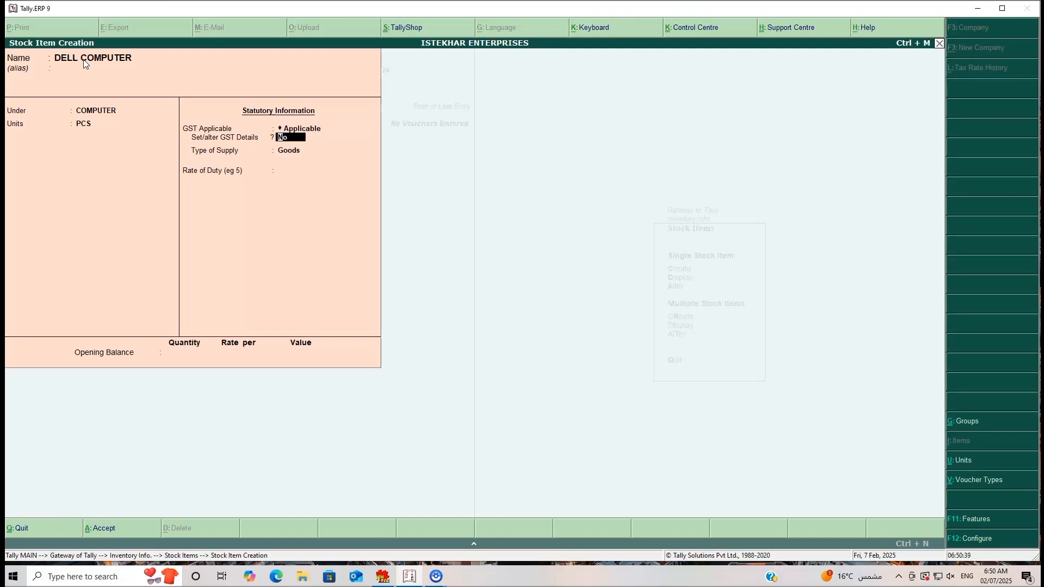
pyautogui.write('y')
pyautogui.press('Return')
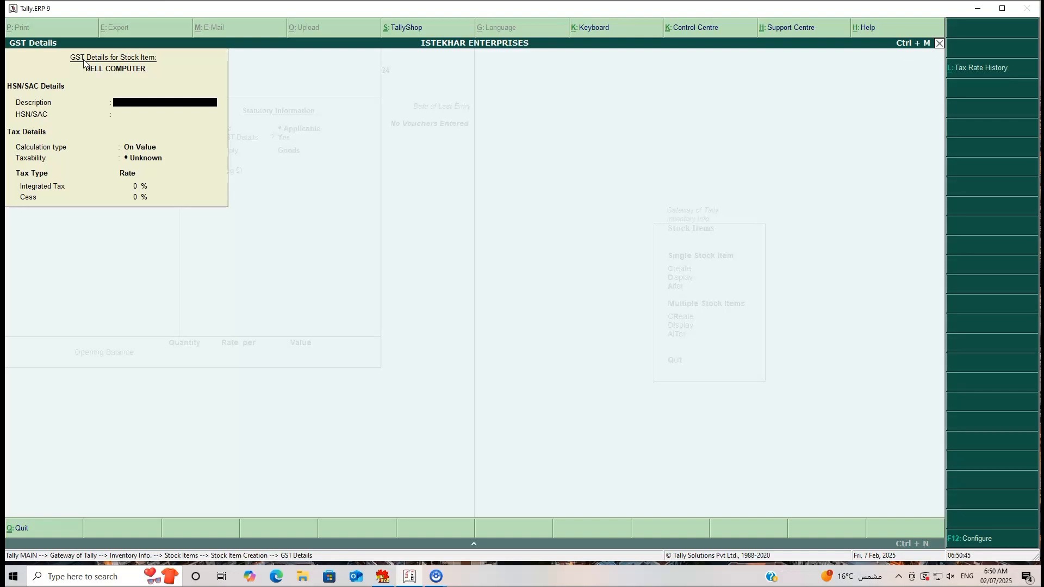
pyautogui.press('Return')
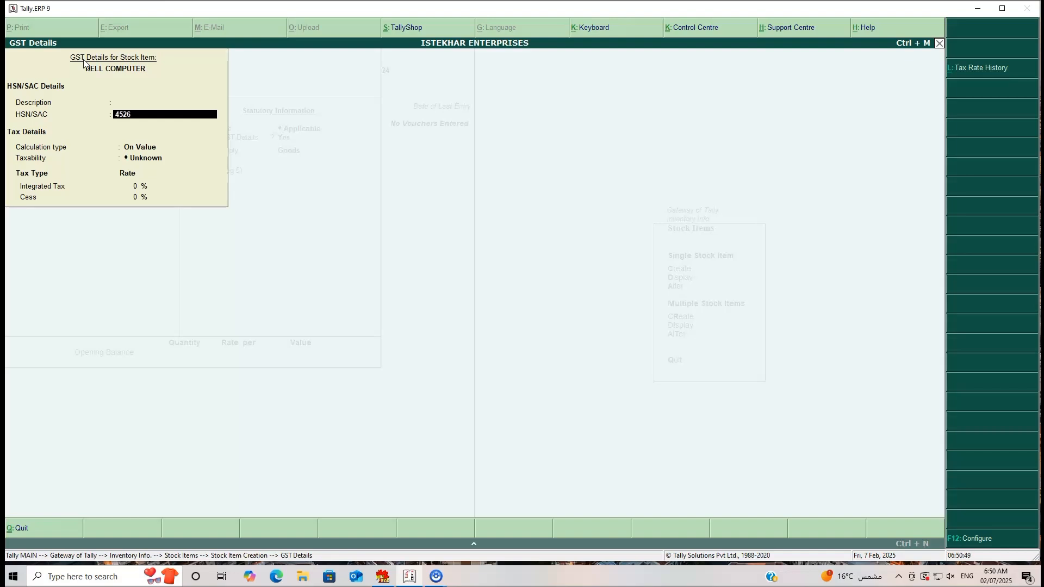
pyautogui.press('Return')
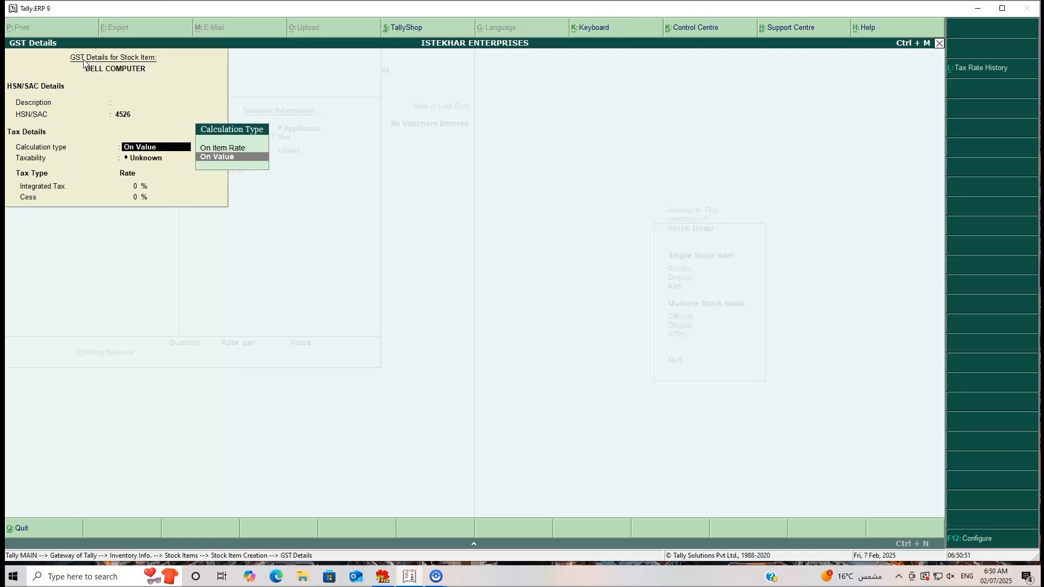
# Keep the GST calculation type On Value and set the item's taxability to Taxable
pyautogui.press('Return')
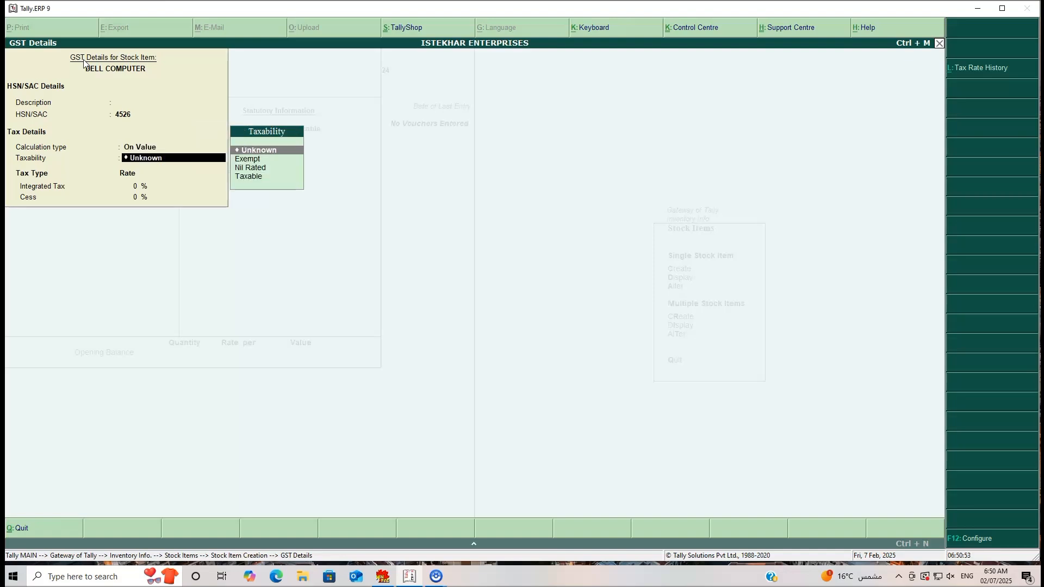
pyautogui.press('Down')
pyautogui.press('Down')
pyautogui.press('Down')
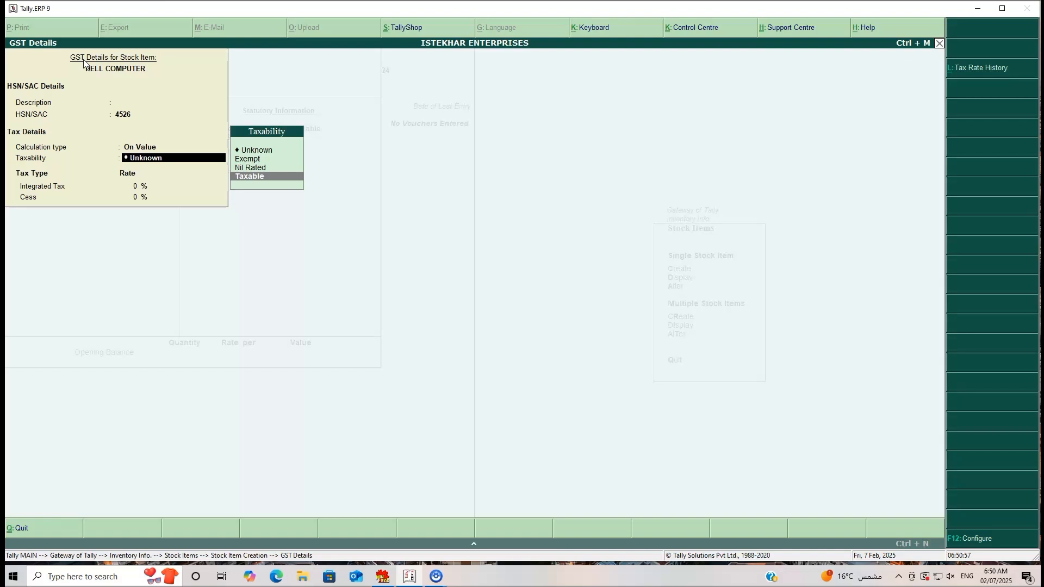
pyautogui.press('Return')
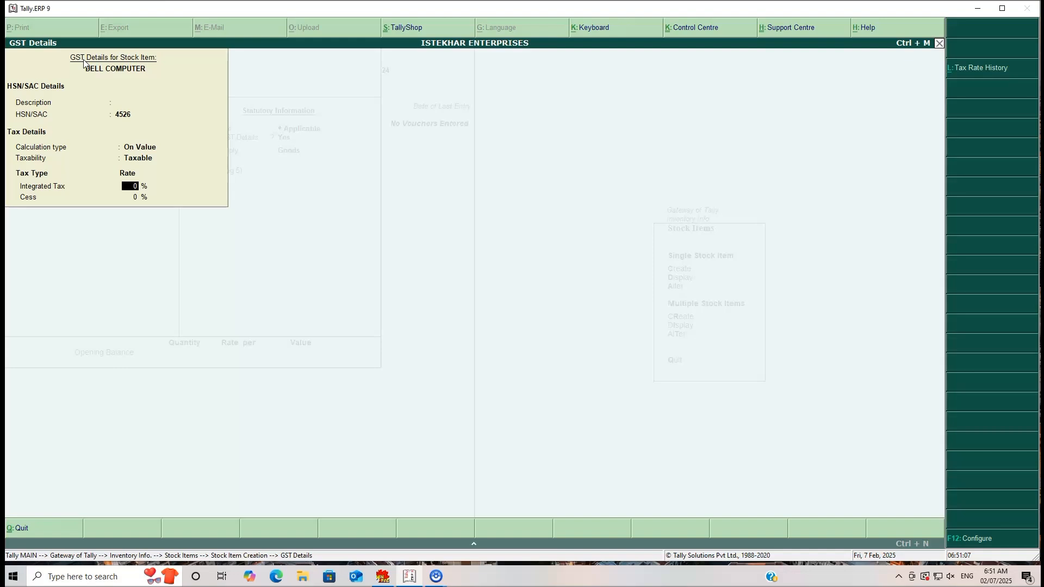
# Set the integrated tax rate to 8%, keep the supply type as Goods, and save the DELL COMPUTER stock item
pyautogui.write('8')
pyautogui.press('Return')
pyautogui.press('Return')
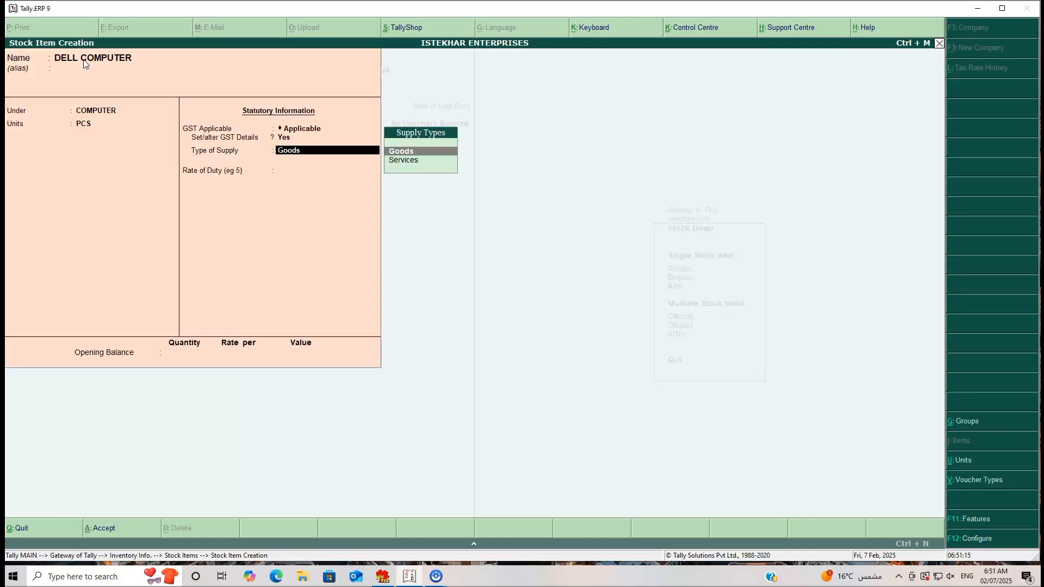
pyautogui.press('Return')
pyautogui.press('Return')
pyautogui.press('Return')
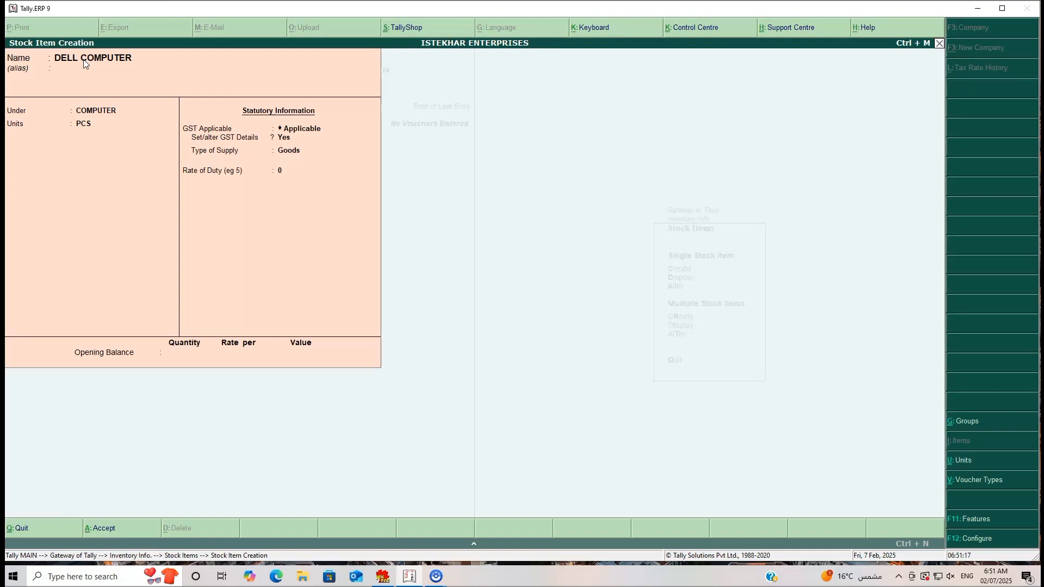
pyautogui.press('Return')
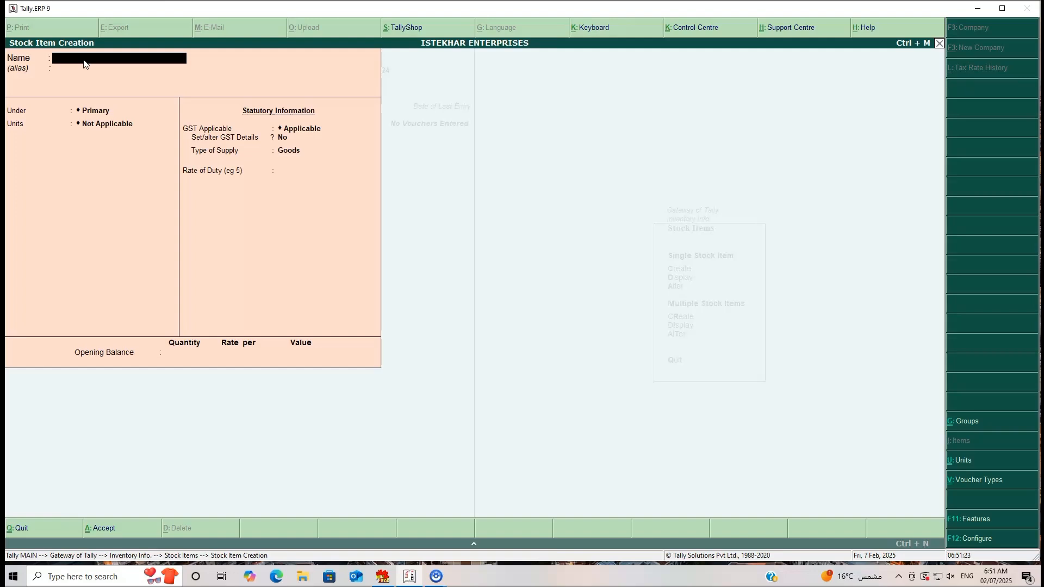
# Enter a new stock item named HP KEYBOARD under the KEYBOARD group with PCS as its unit
pyautogui.write('HP KEYBOARD')
pyautogui.press('Return')
pyautogui.press('Down')
pyautogui.press('Down')
pyautogui.press('Down')
pyautogui.press('Down')
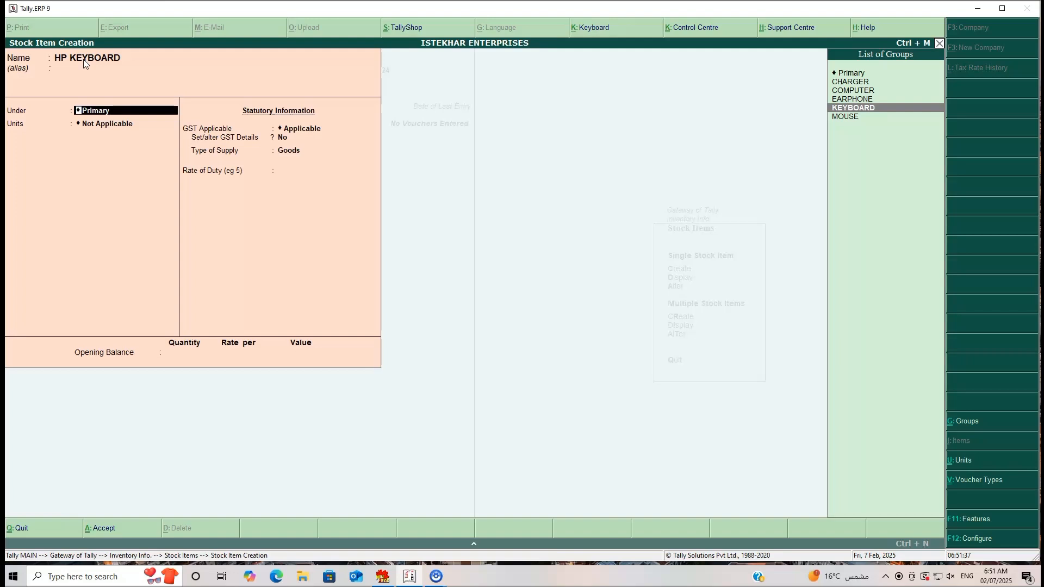
pyautogui.press('Return')
pyautogui.press('Down')
pyautogui.press('Down')
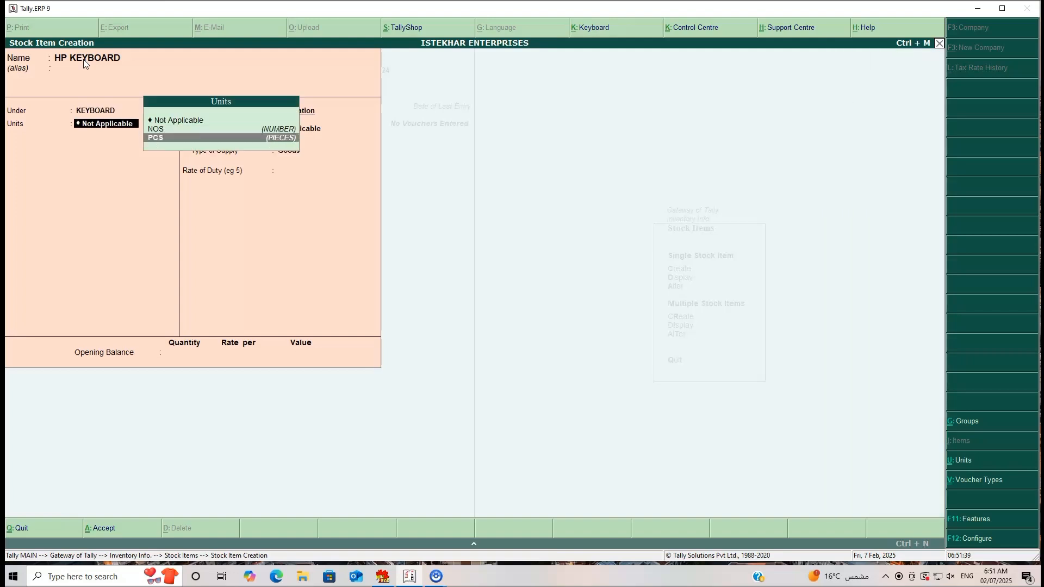
pyautogui.press('Return')
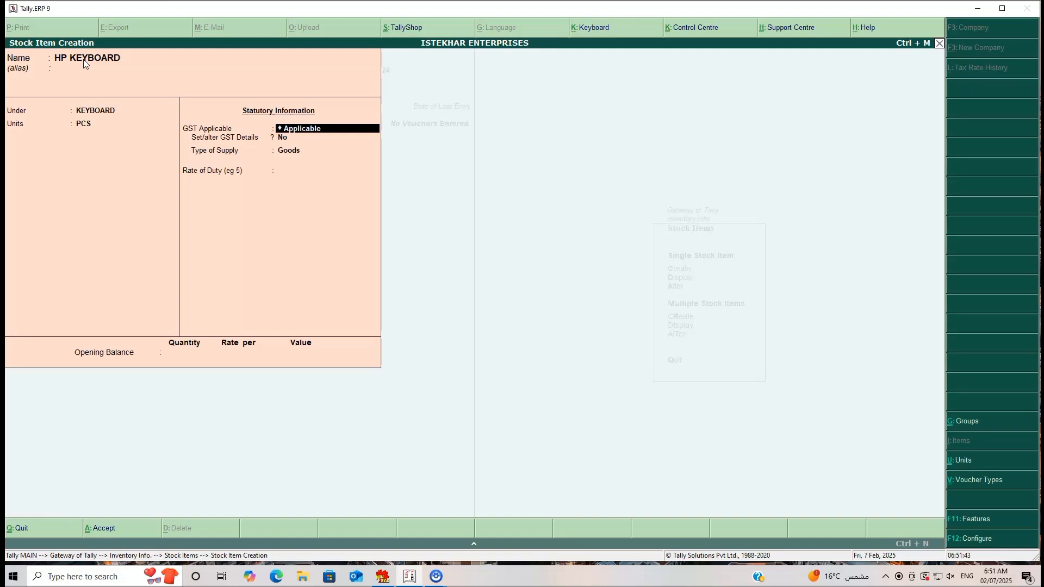
# Keep GST applicable without item-level GST details, leave the supply type as Goods, and save HP KEYBOARD
pyautogui.press('Return')
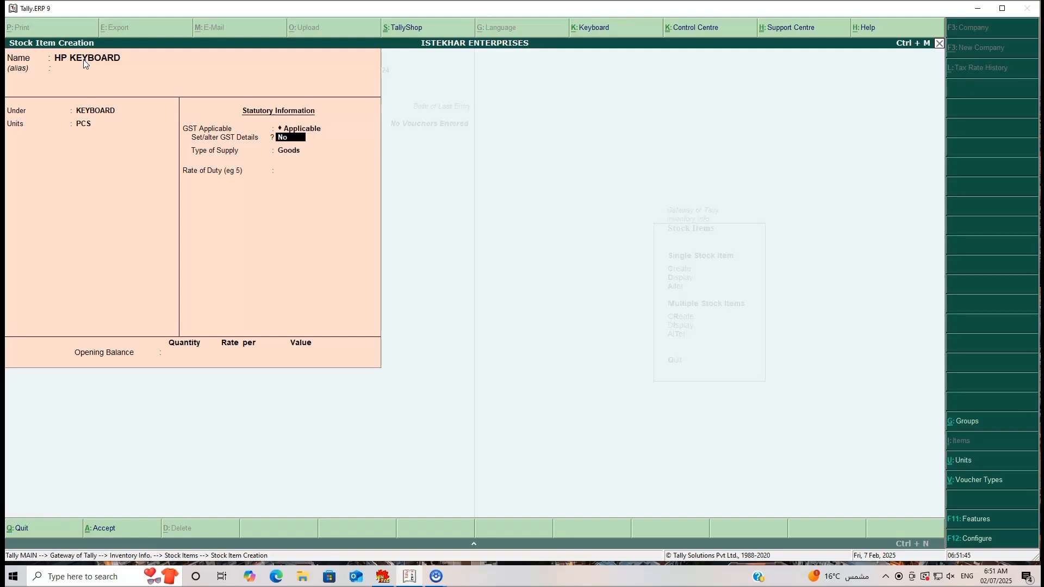
pyautogui.press('Return')
pyautogui.press('Return')
pyautogui.press('Return')
pyautogui.press('Return')
pyautogui.press('Return')
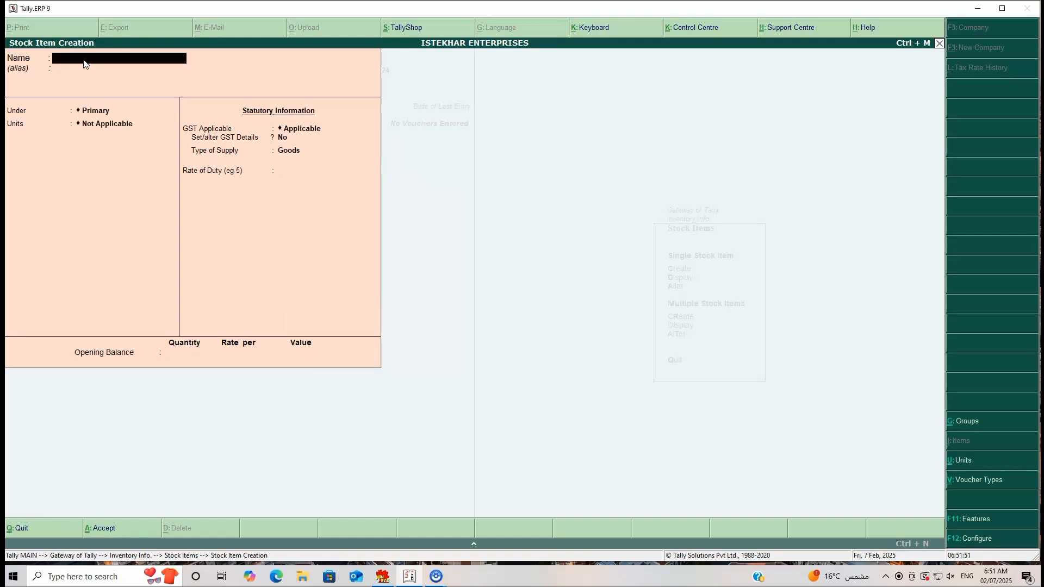
# Enter a new stock item named DELL KEYBOARD under the KEYBOARD group with PCS as its unit
pyautogui.write('DELL KEYBOARD')
pyautogui.press('Return')
pyautogui.press('Return')
pyautogui.press('Down')
pyautogui.press('Down')
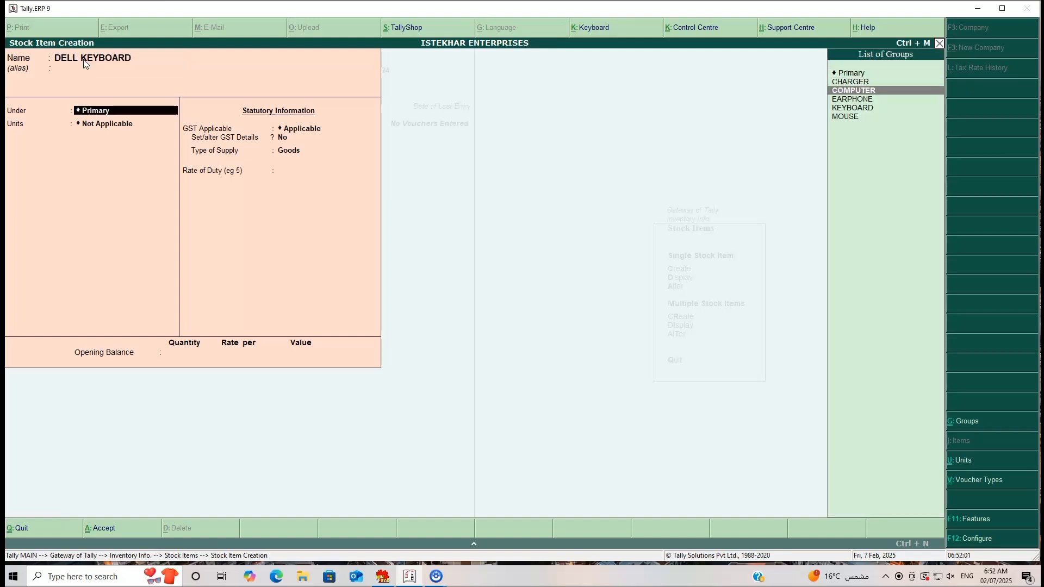
pyautogui.press('Down')
pyautogui.press('Down')
pyautogui.press('Return')
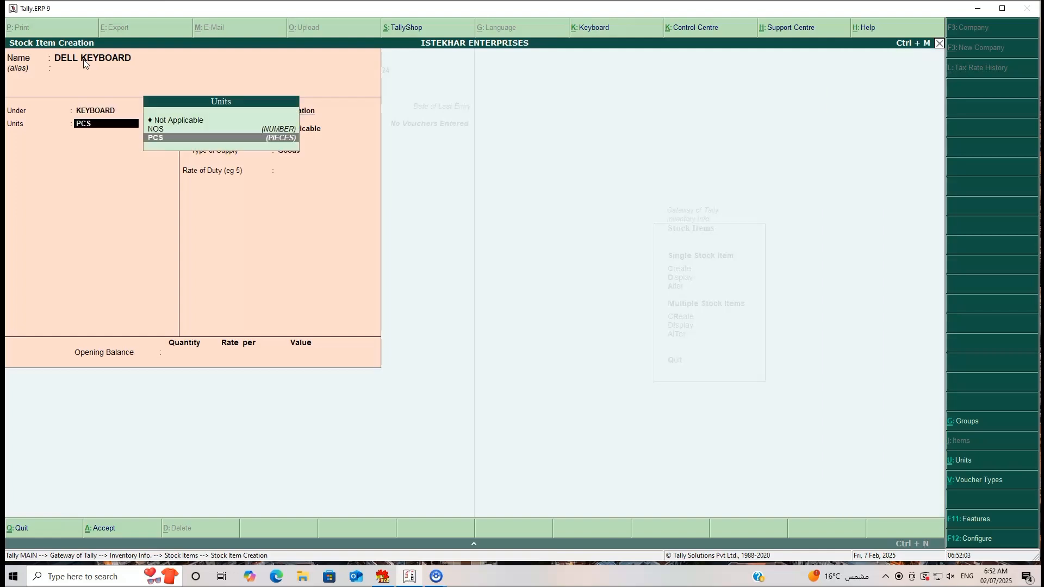
pyautogui.press('Return')
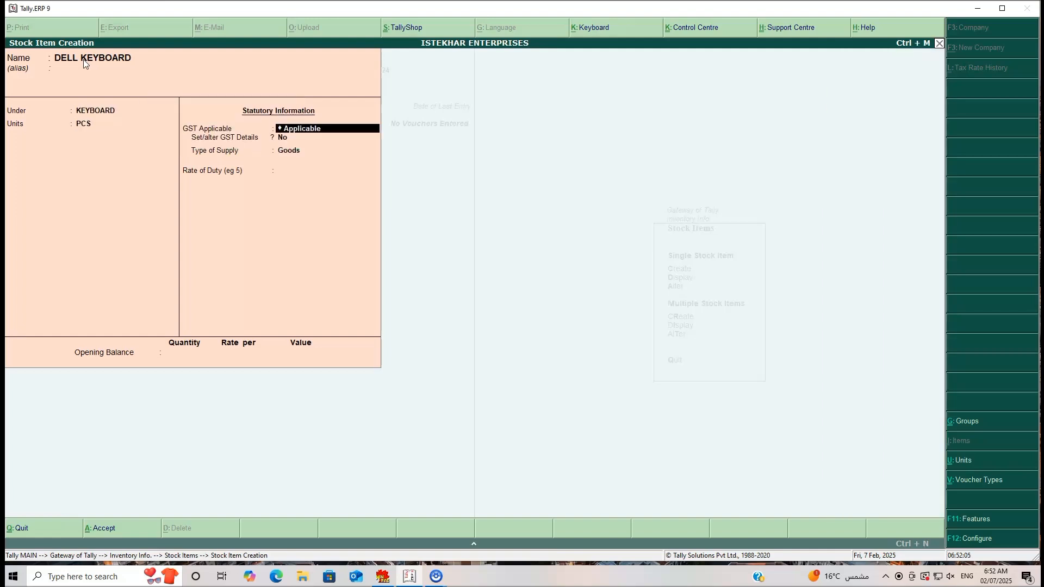
# Accept the default GST and supply settings, leave the duty rate and opening balance blank, and save DELL KEYBOARD
pyautogui.press('Return')
pyautogui.press('Return')
pyautogui.press('Return')
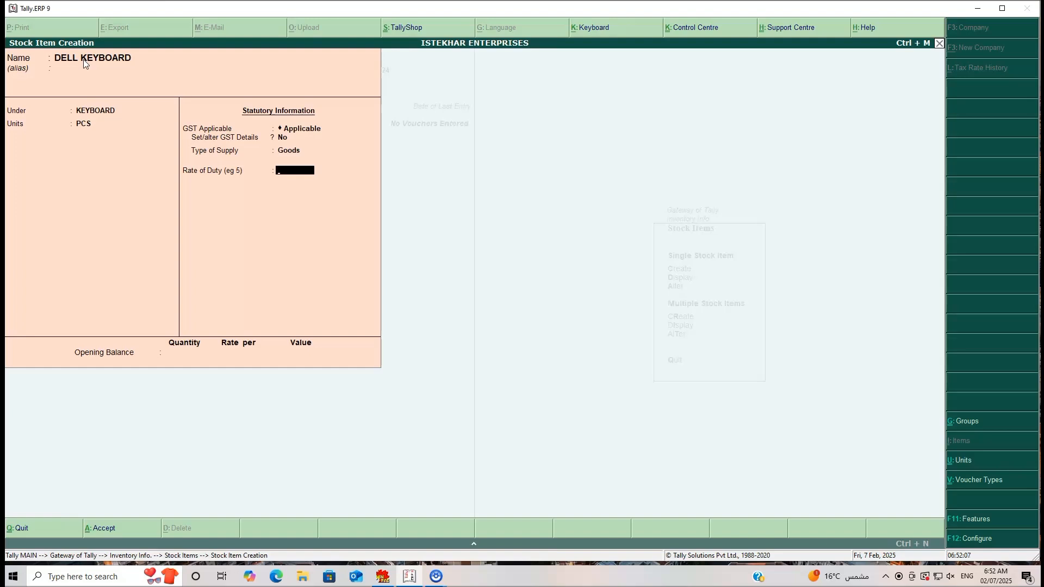
pyautogui.press('Return')
pyautogui.press('Return')
pyautogui.press('Return')
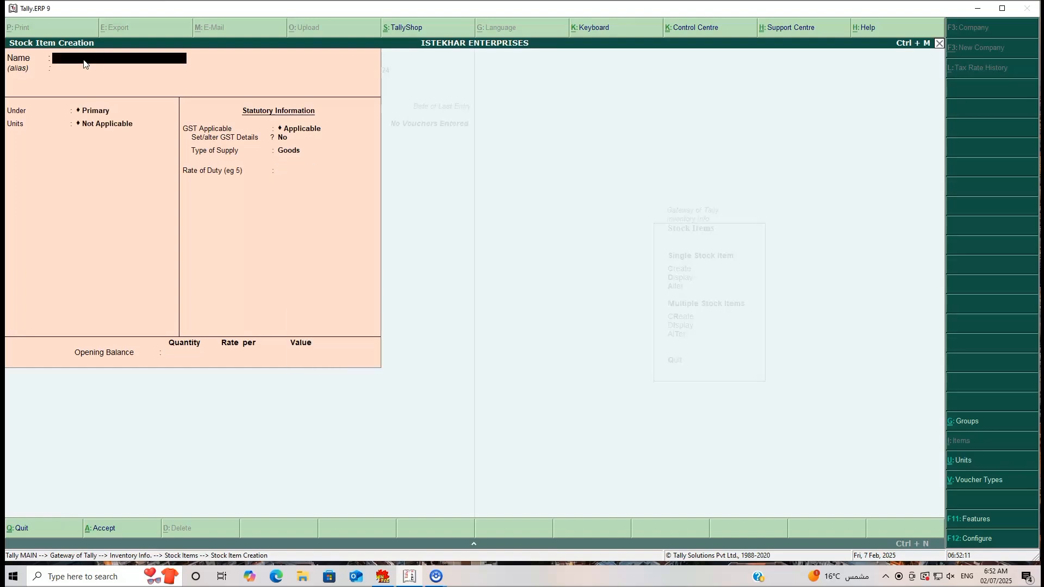
# Quit stock item creation and display the list of single stock items to check which ones exist
pyautogui.press('Escape')
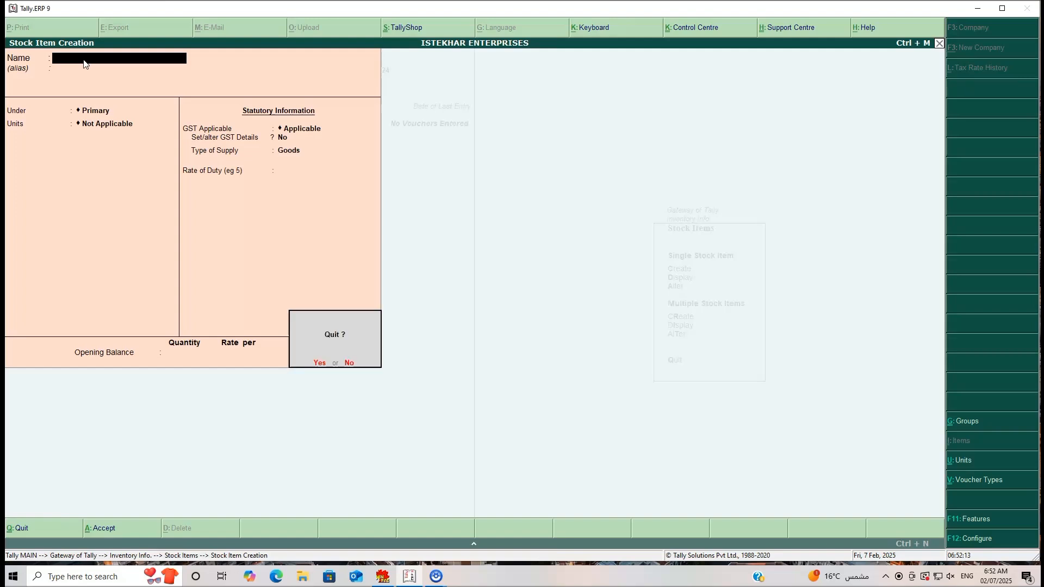
pyautogui.press('Return')
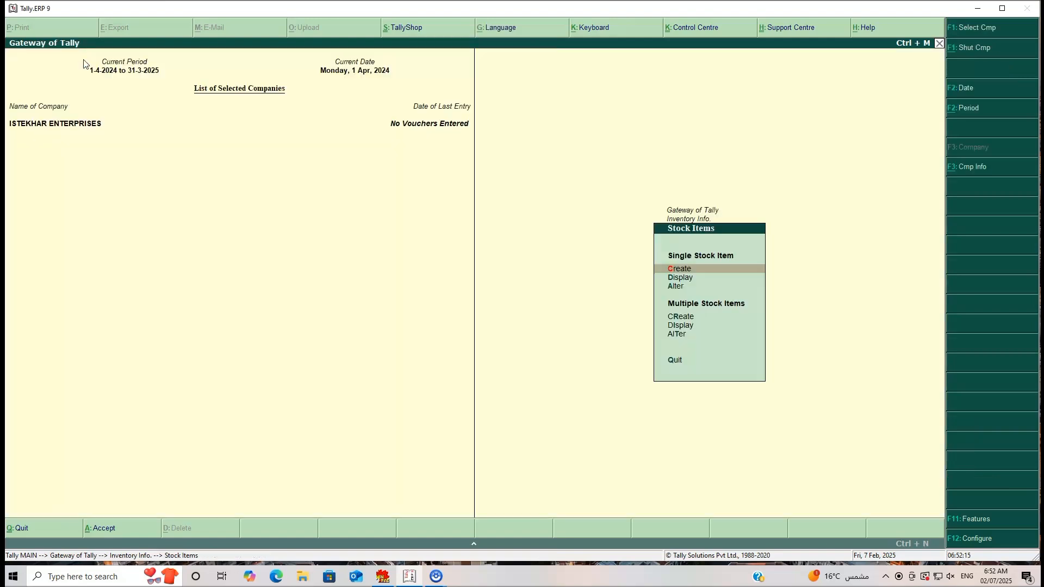
pyautogui.press('Down')
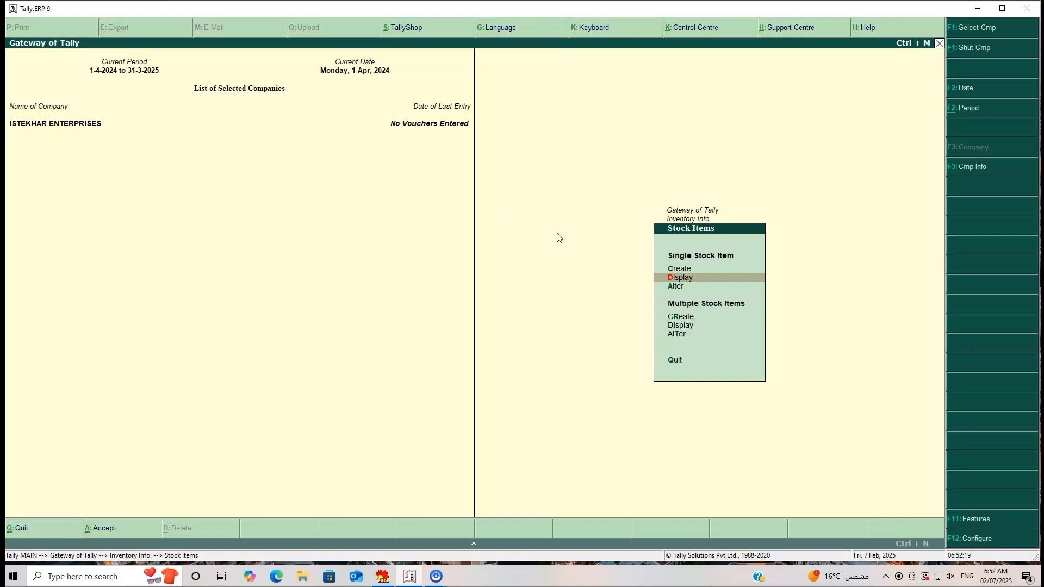
pyautogui.click(679, 278)
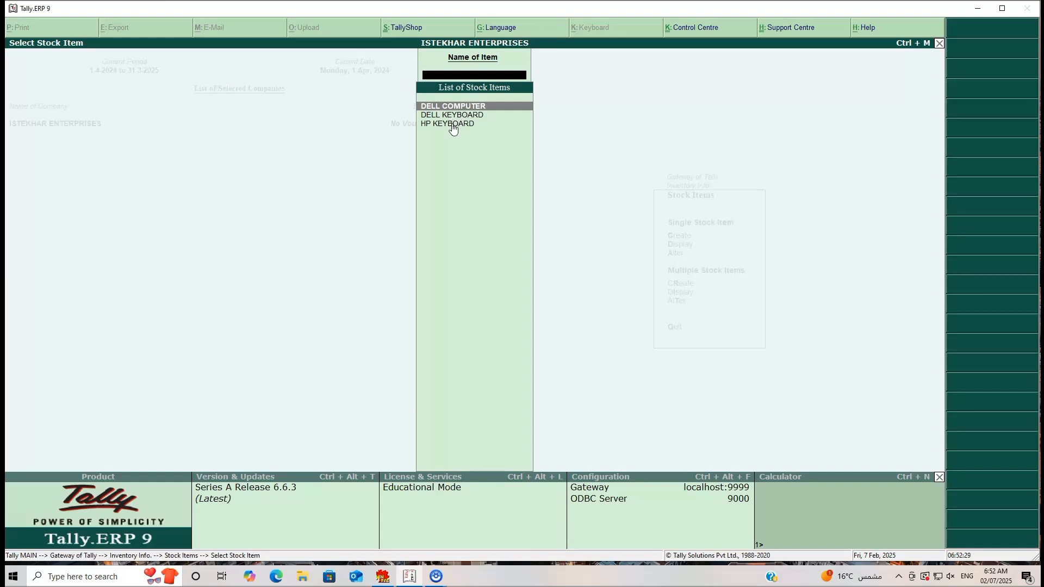
pyautogui.press('Escape')
# Open the DELL KEYBOARD stock item for alteration, delete it, and leave the item selection list
pyautogui.press('Down')
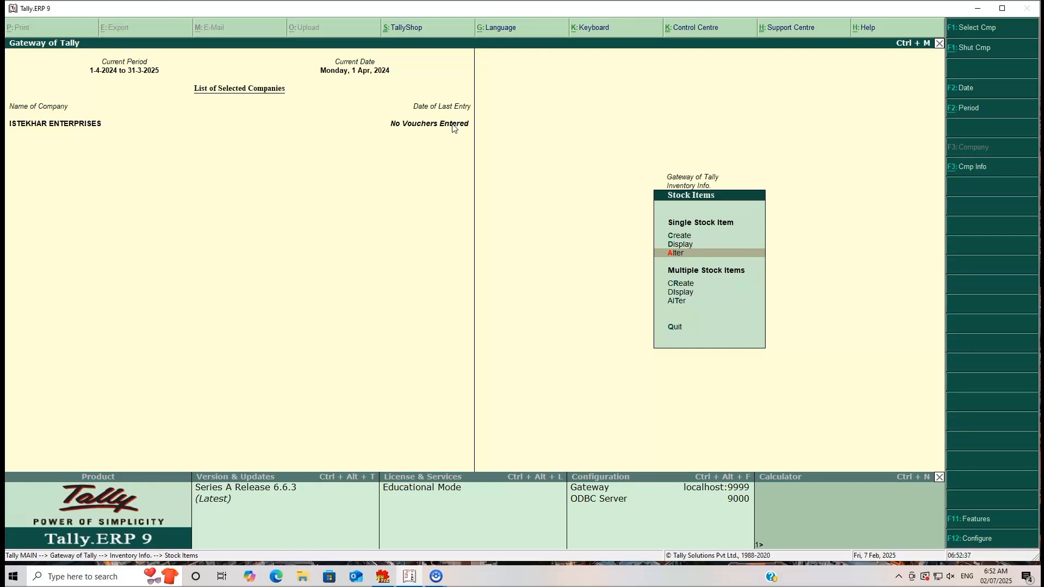
pyautogui.click(674, 255)
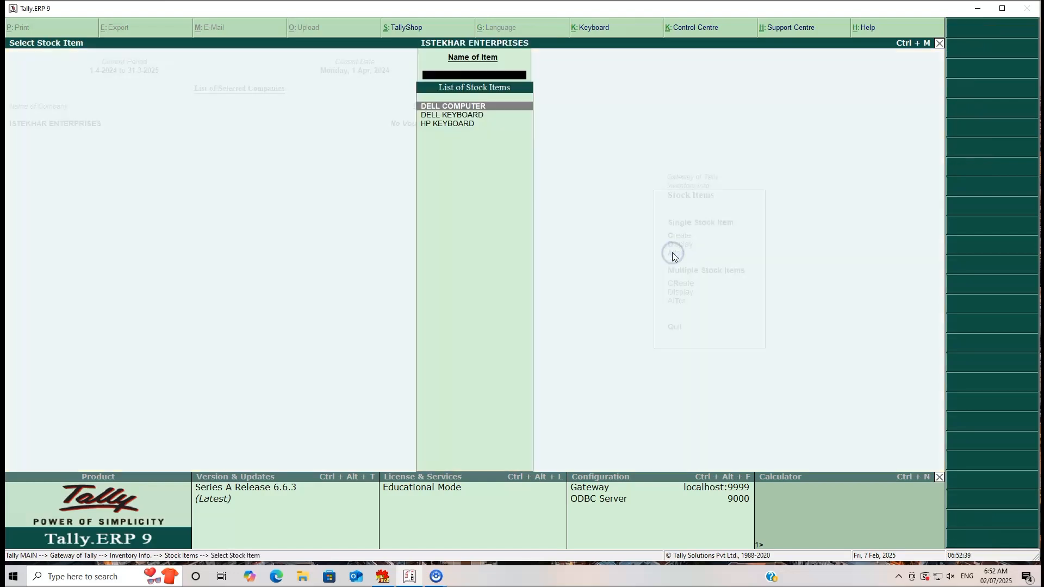
pyautogui.click(447, 125)
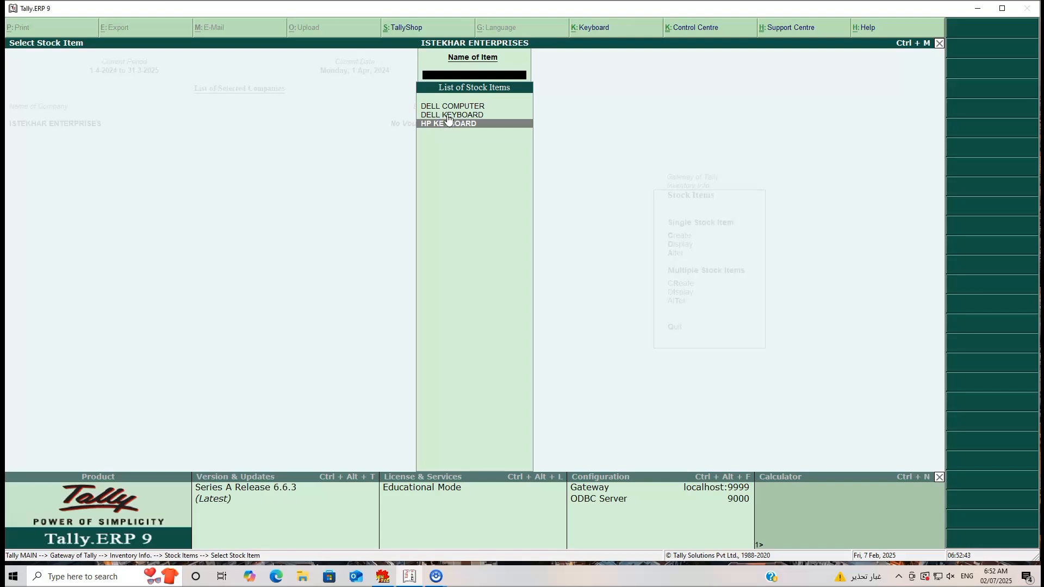
pyautogui.click(447, 115)
pyautogui.click(447, 115)
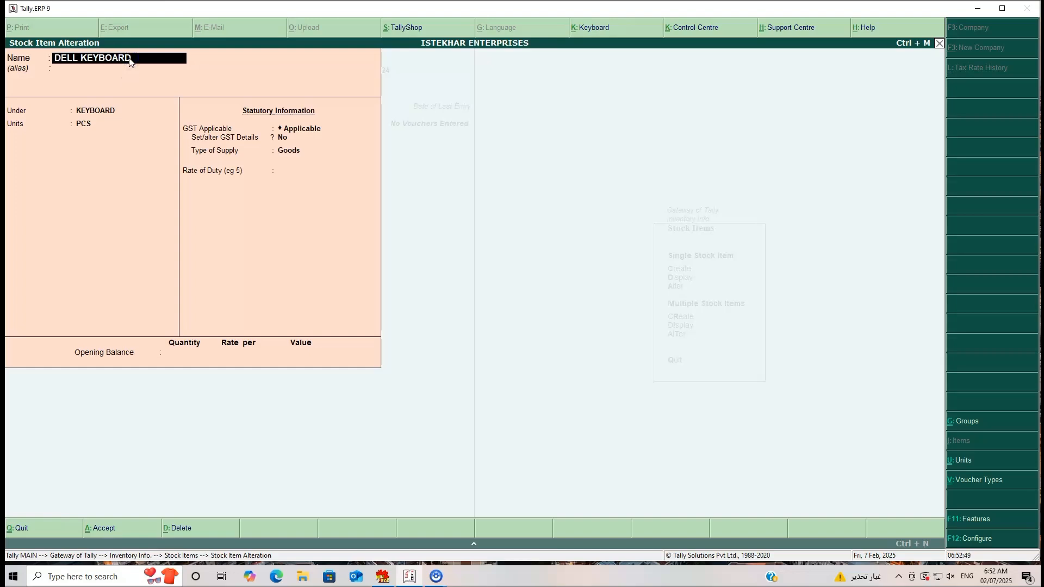
pyautogui.press('Escape')
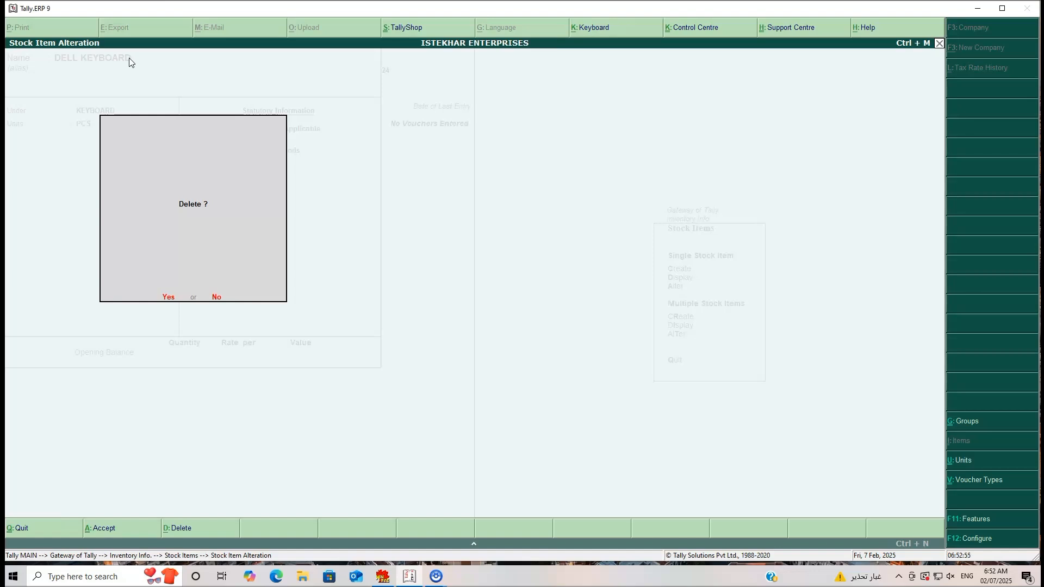
pyautogui.press('Return')
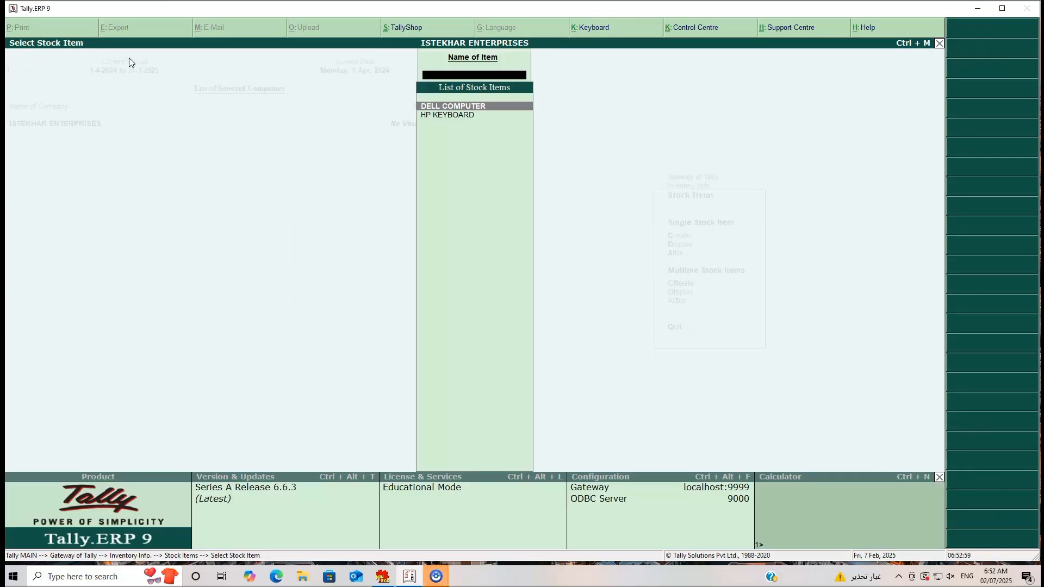
pyautogui.press('Escape')
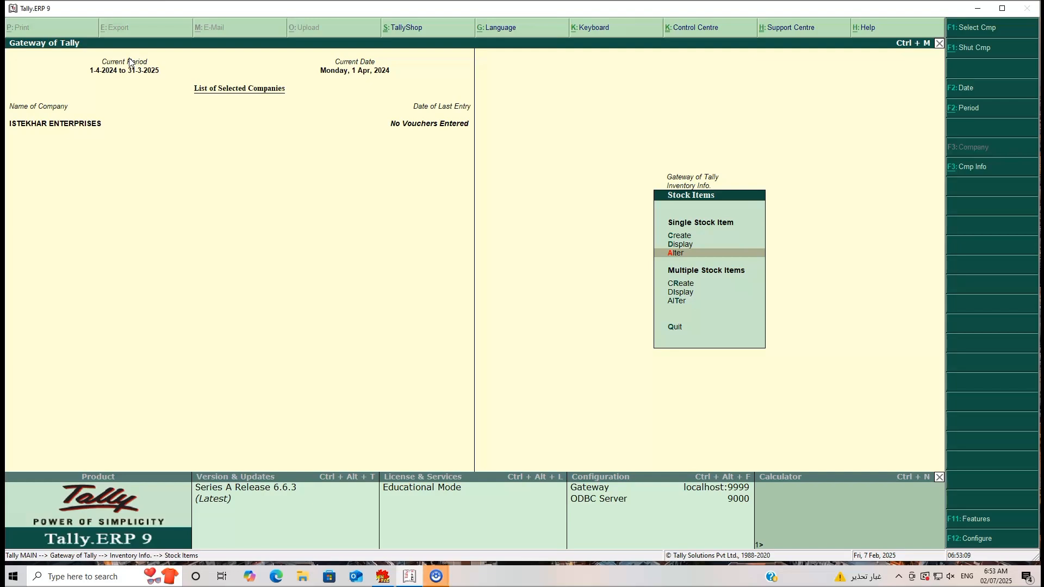
# Start creating multiple stock items under the MOUSE group and add HP MOUSE with unit PCS and no opening quantity
pyautogui.click(680, 285)
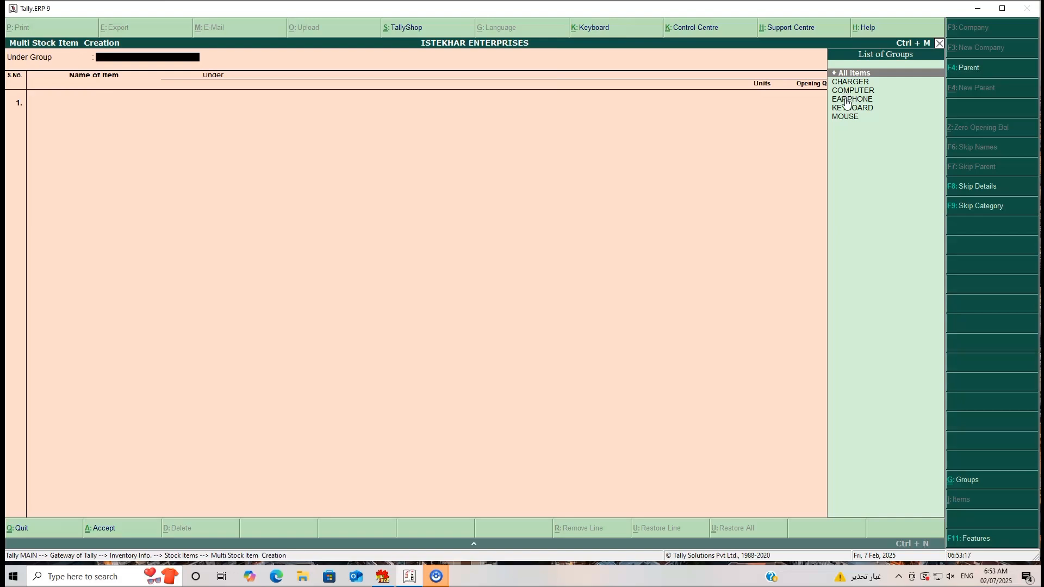
pyautogui.click(843, 118)
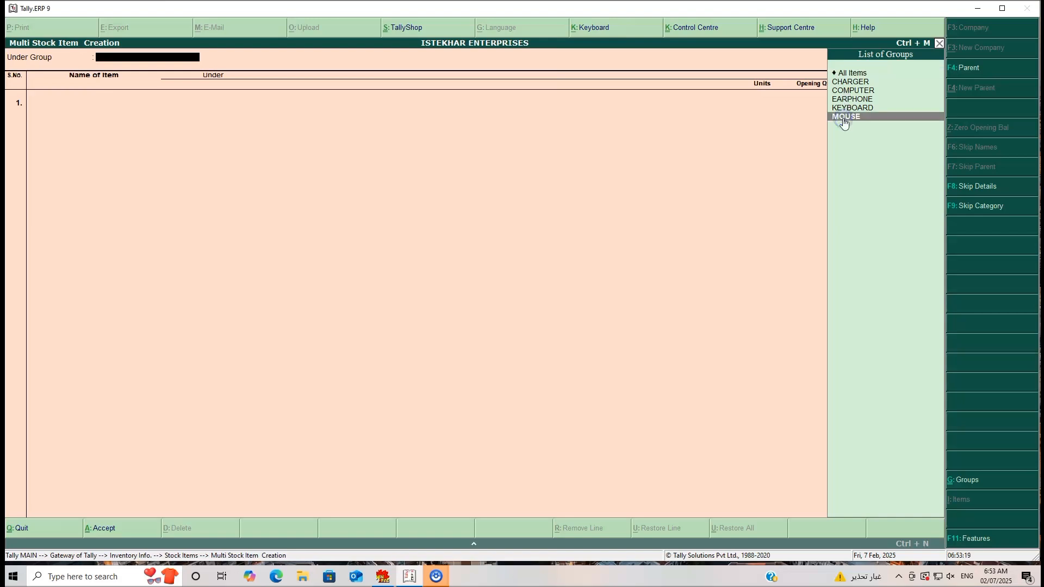
pyautogui.click(843, 118)
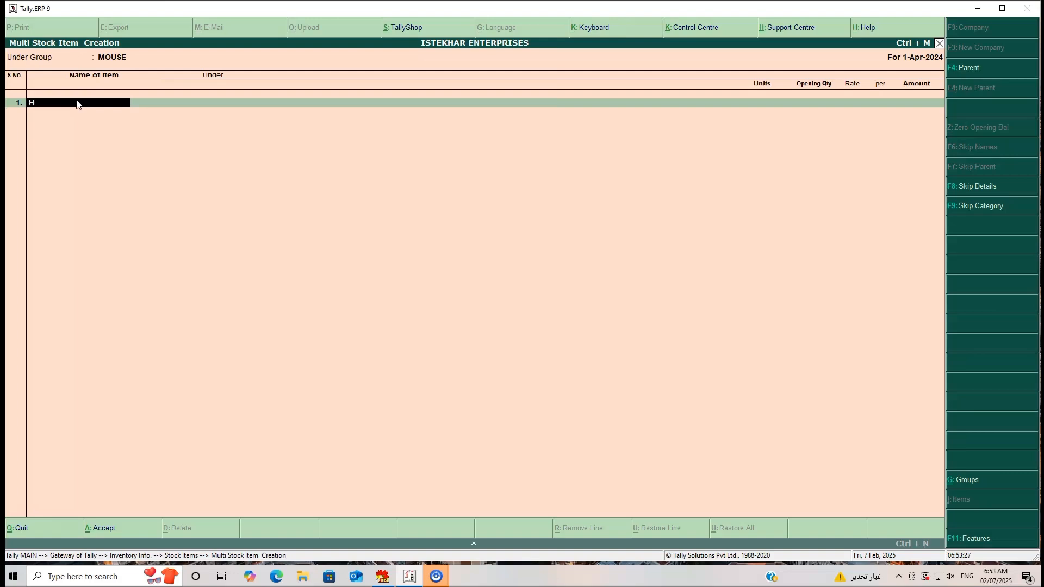
pyautogui.write('HP MOU')
pyautogui.press('Return')
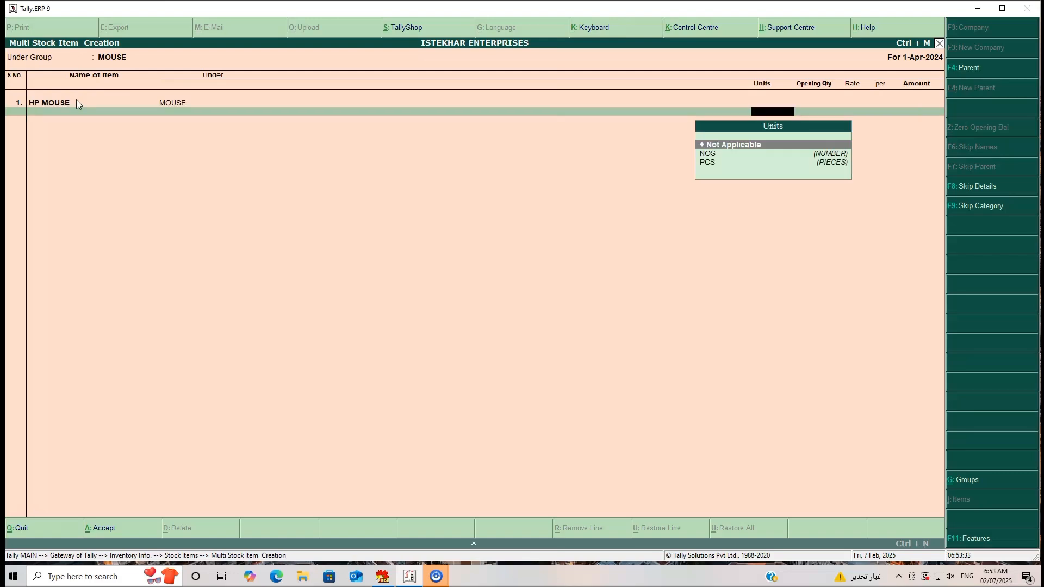
pyautogui.press('Down')
pyautogui.press('Down')
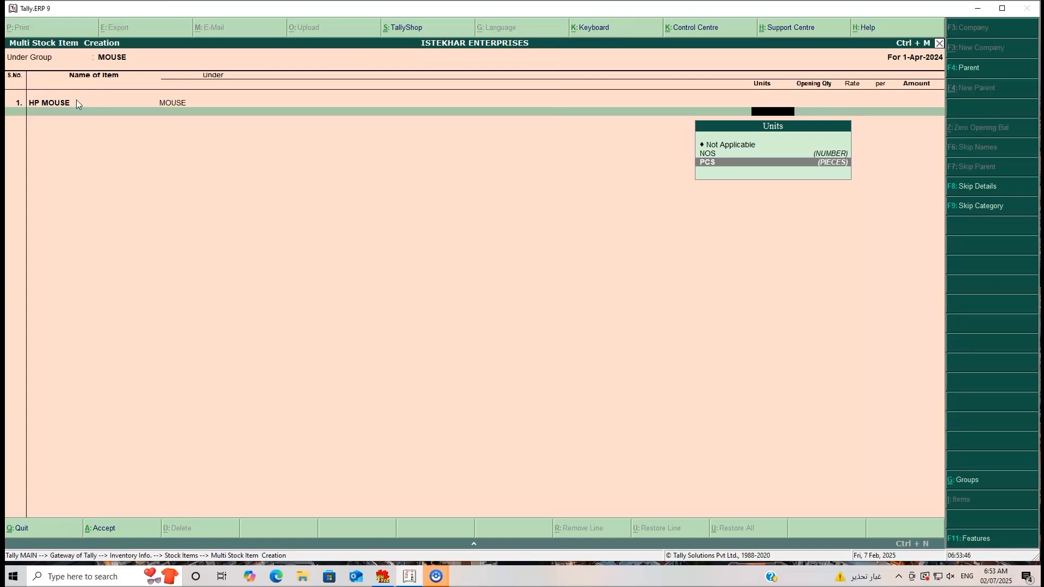
pyautogui.press('Return')
pyautogui.press('Return')
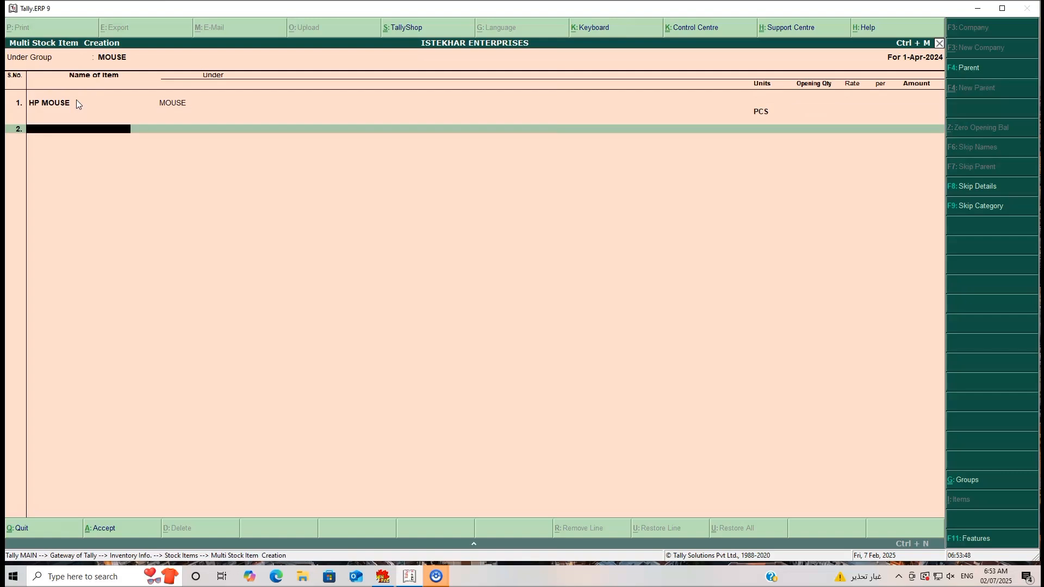
# Add DELL MOUSE with unit PCS and no opening quantity as the second item, and save the multiple stock items
pyautogui.write('DELL MOUSE')
pyautogui.press('Return')
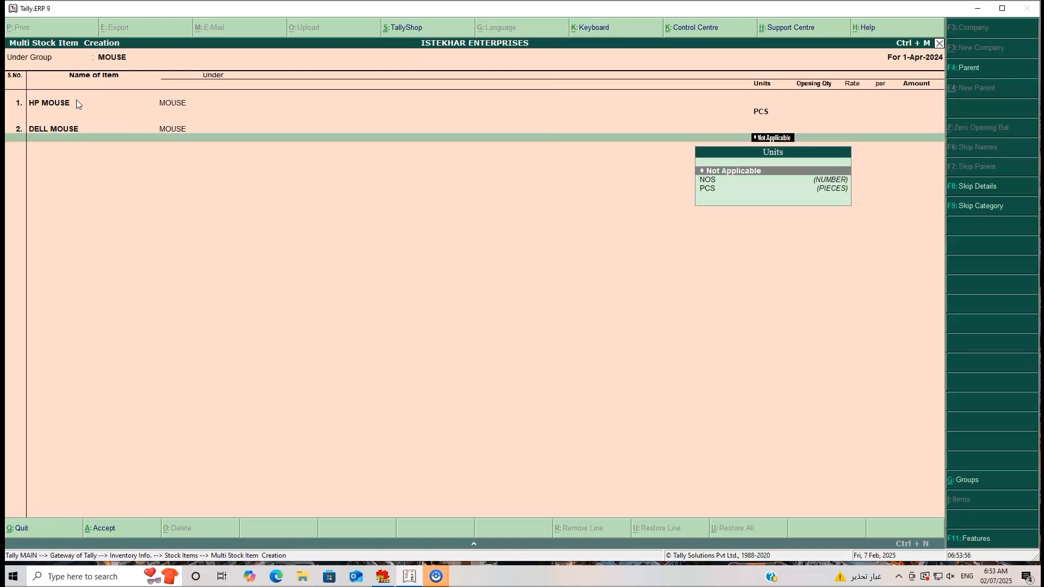
pyautogui.press('Down')
pyautogui.press('Return')
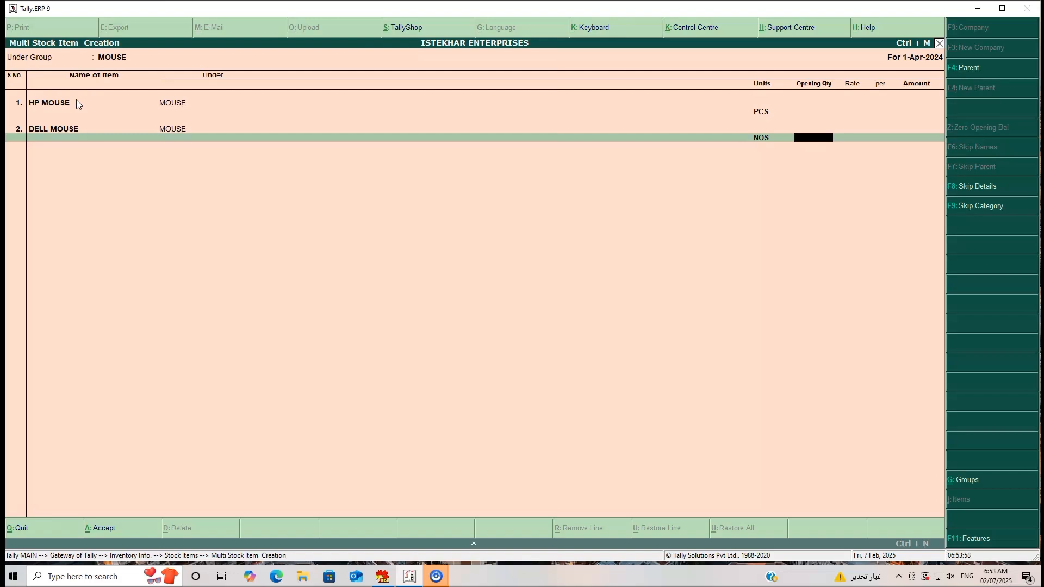
pyautogui.press('BackSpace')
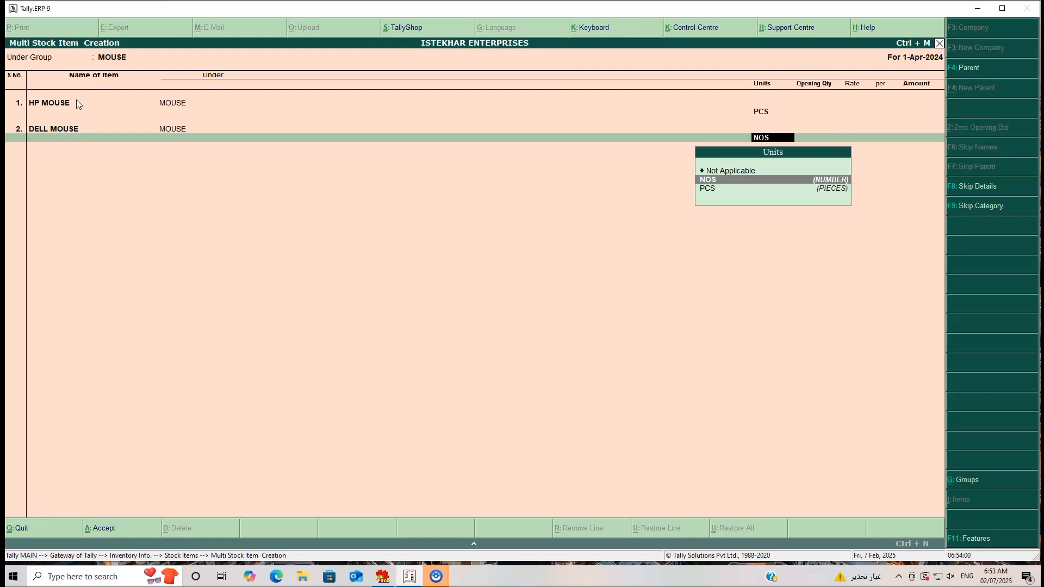
pyautogui.press('Down')
pyautogui.press('Return')
pyautogui.press('Return')
pyautogui.press('Return')
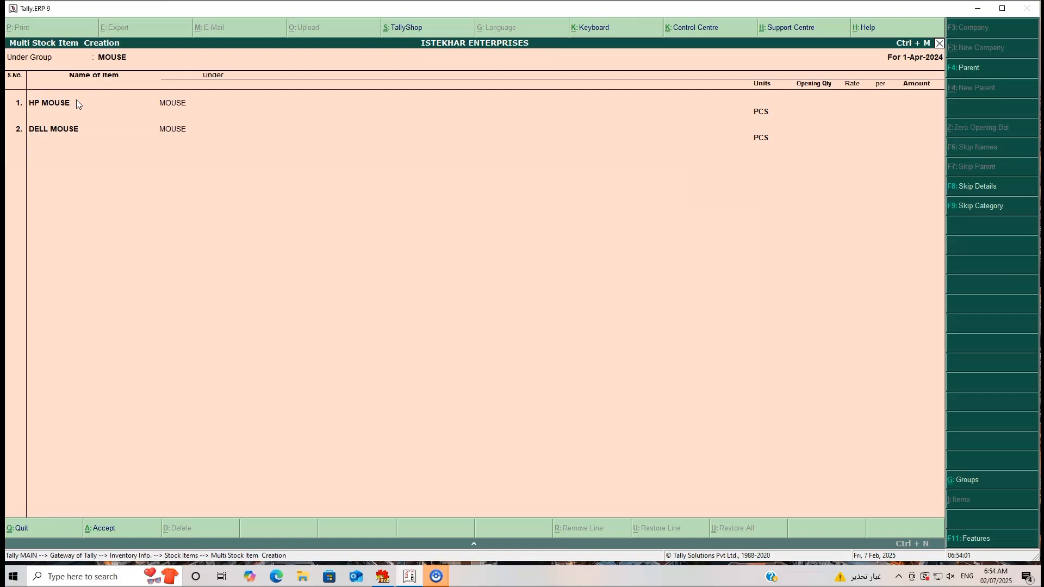
pyautogui.press('Return')
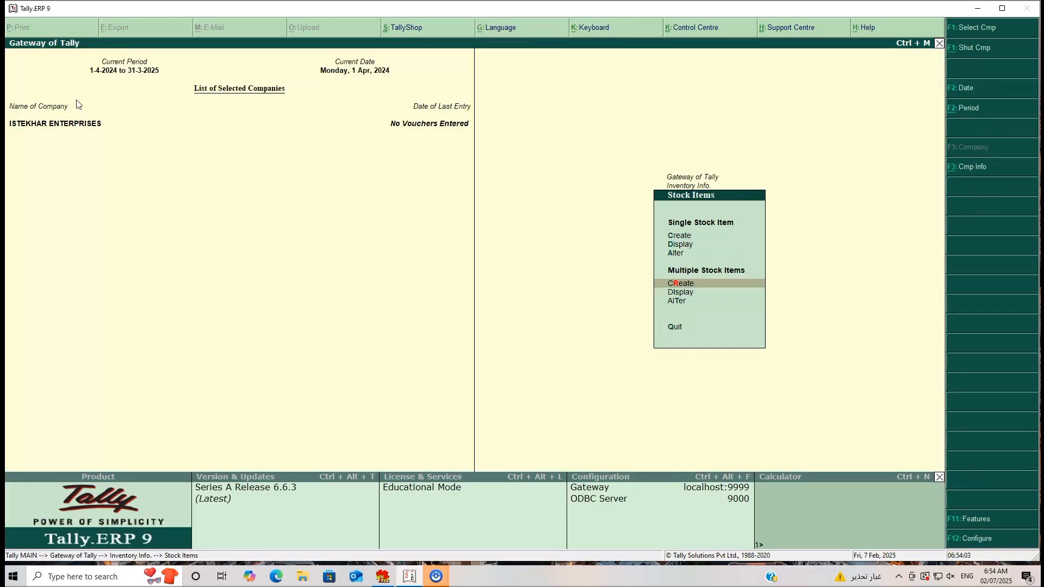
# Display the multiple stock items of the KEYBOARD group and of the MOUSE group, and leave the group selection
pyautogui.click(679, 284)
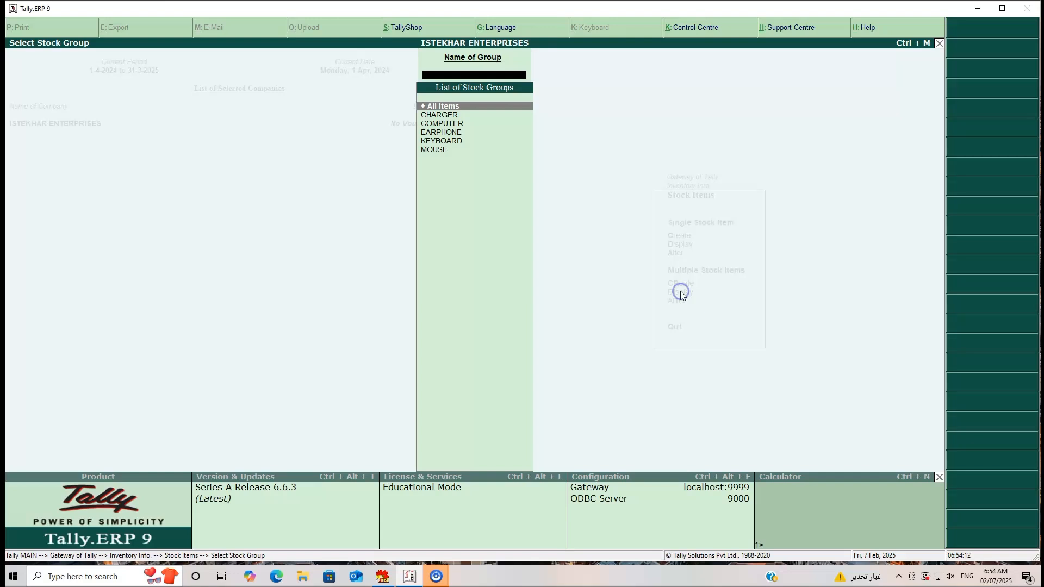
pyautogui.click(430, 141)
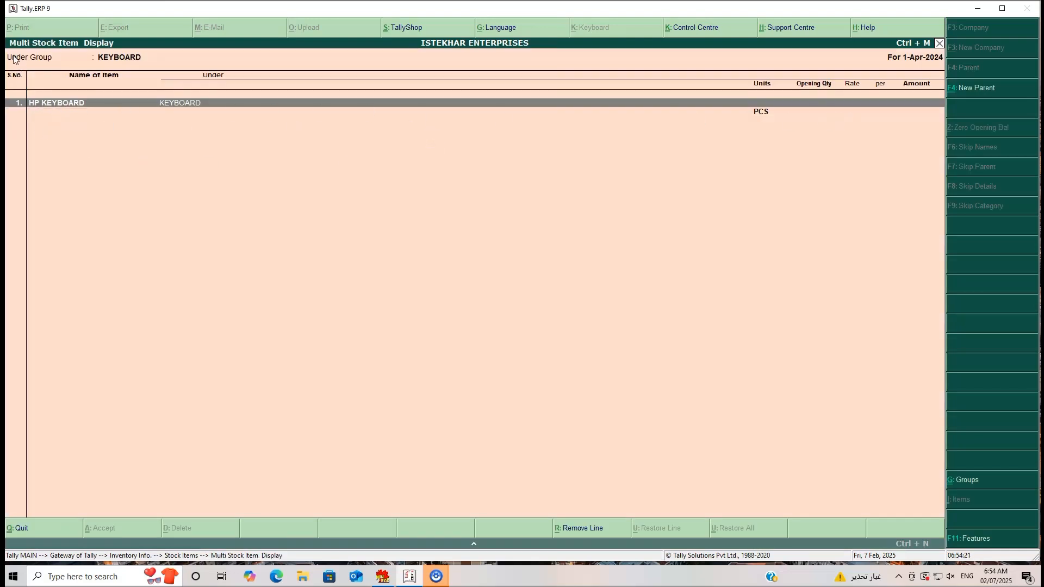
pyautogui.press('Escape')
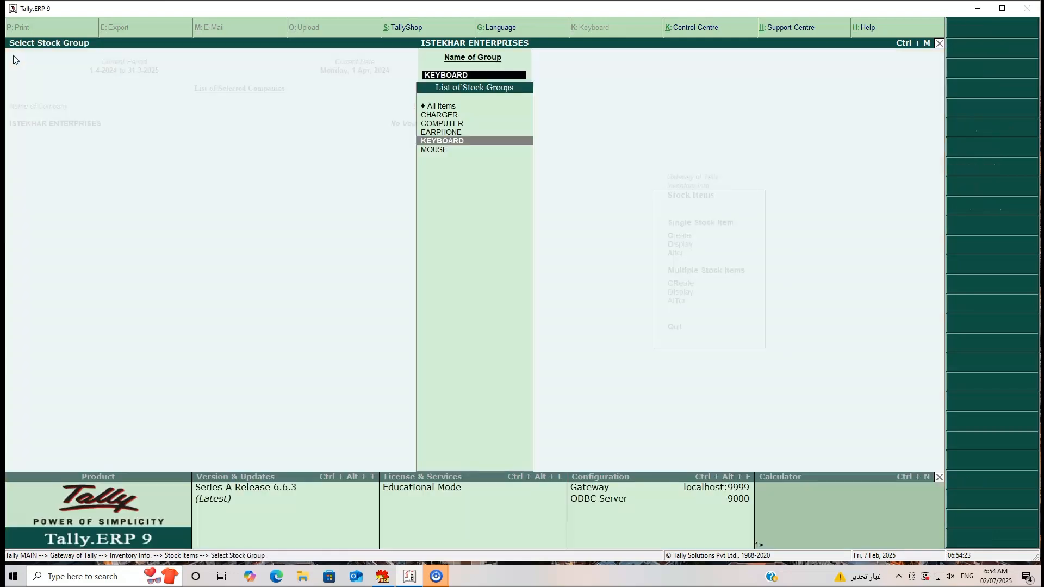
pyautogui.press('Down')
pyautogui.press('Return')
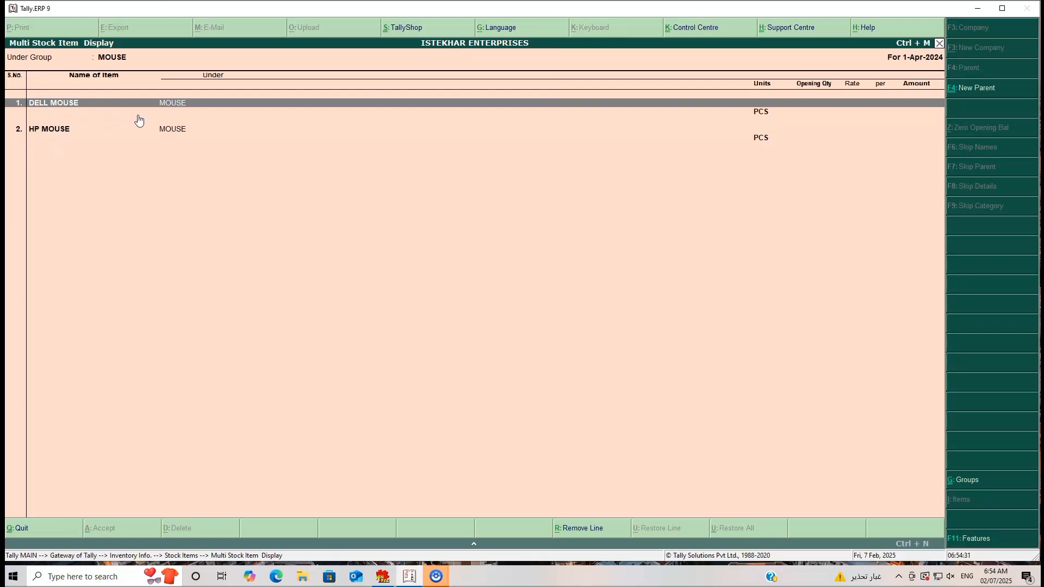
pyautogui.press('Escape')
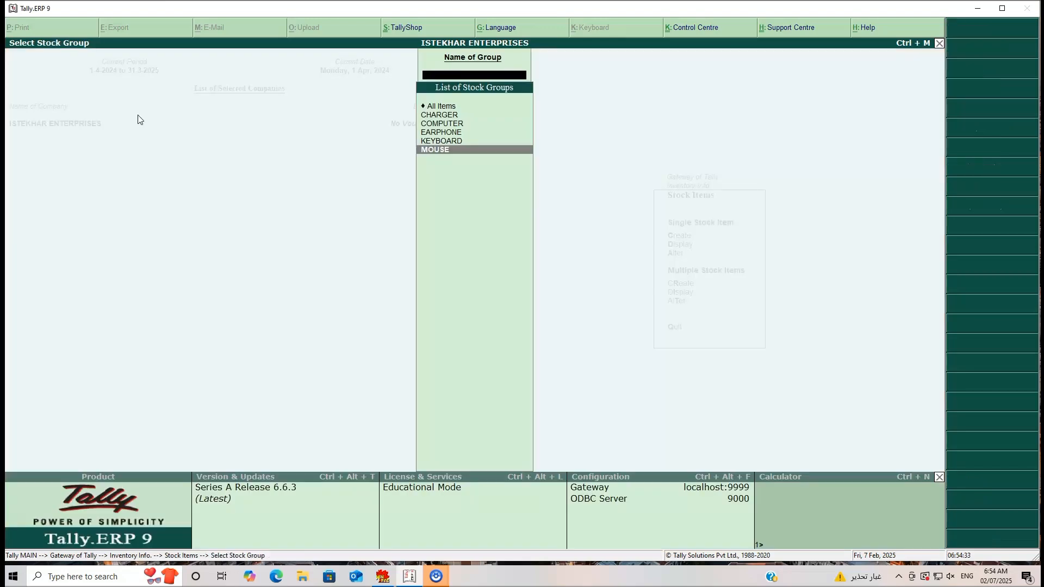
pyautogui.press('Escape')
# Open the MOUSE group's multiple stock items for alteration and rename DELL MOUSE as ACER MOUSE
pyautogui.press('Down')
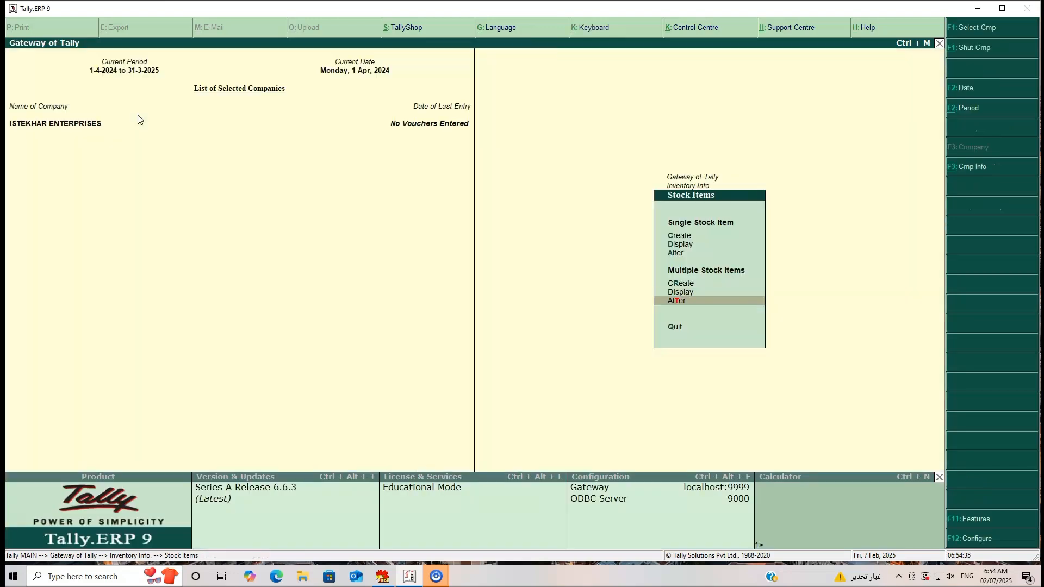
pyautogui.press('Return')
pyautogui.press('Down')
pyautogui.press('Down')
pyautogui.press('Down')
pyautogui.press('Down')
pyautogui.press('Down')
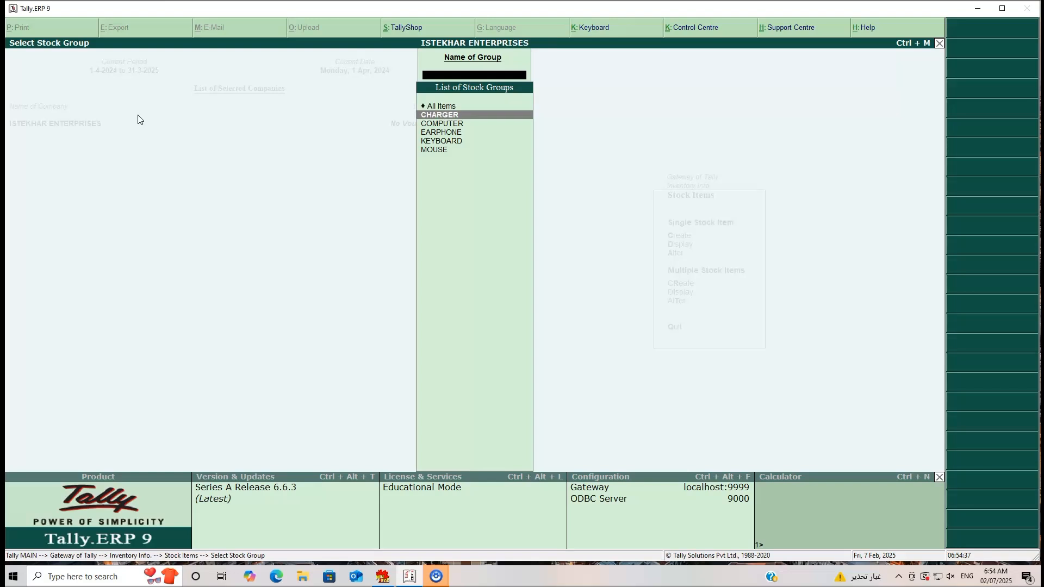
pyautogui.press('Return')
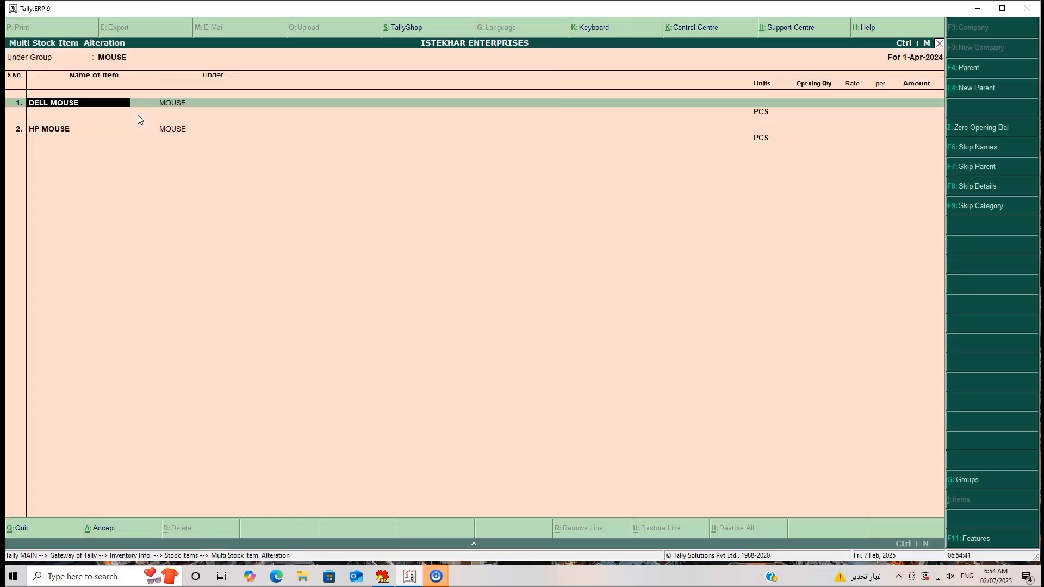
pyautogui.write('ACER MOUSE')
pyautogui.press('Return')
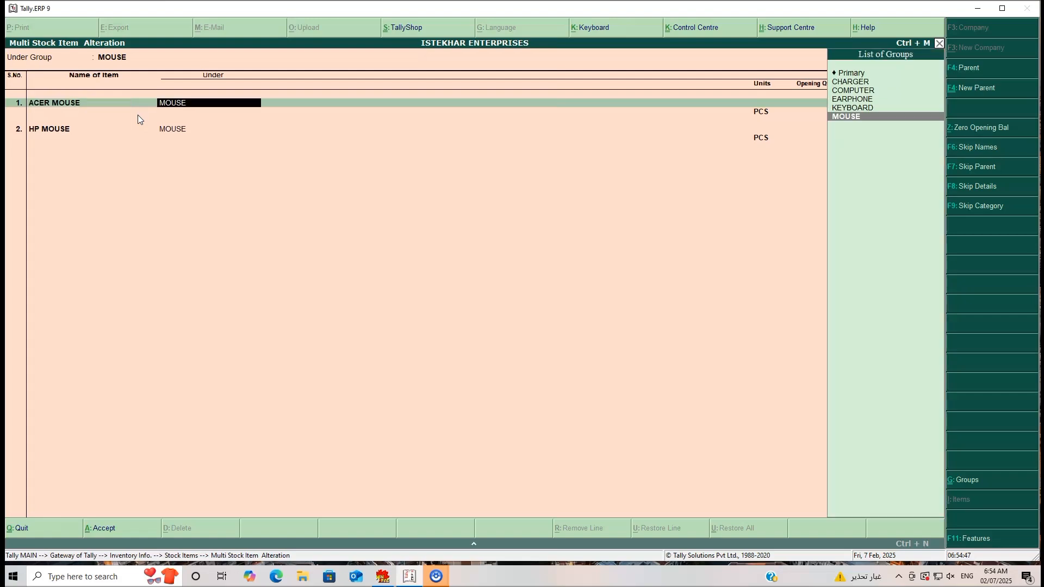
# Keep the remaining details of ACER MOUSE and HP MOUSE, save the alteration, and return to the Inventory Info. menu
pyautogui.press('Return')
pyautogui.press('Return')
pyautogui.press('Return')
pyautogui.press('Return')
pyautogui.press('Return')
pyautogui.press('Return')
pyautogui.press('Return')
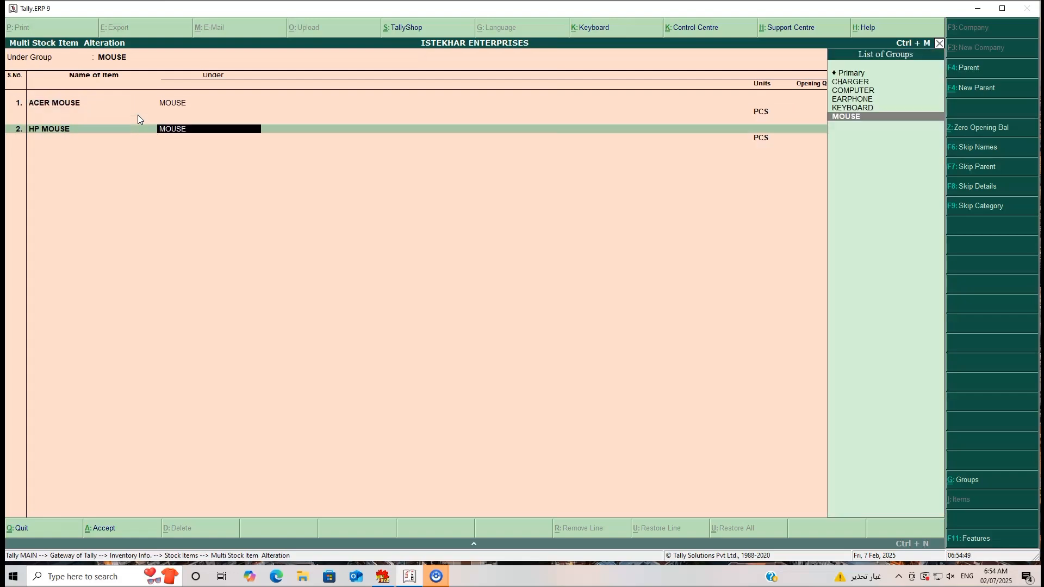
pyautogui.press('Return')
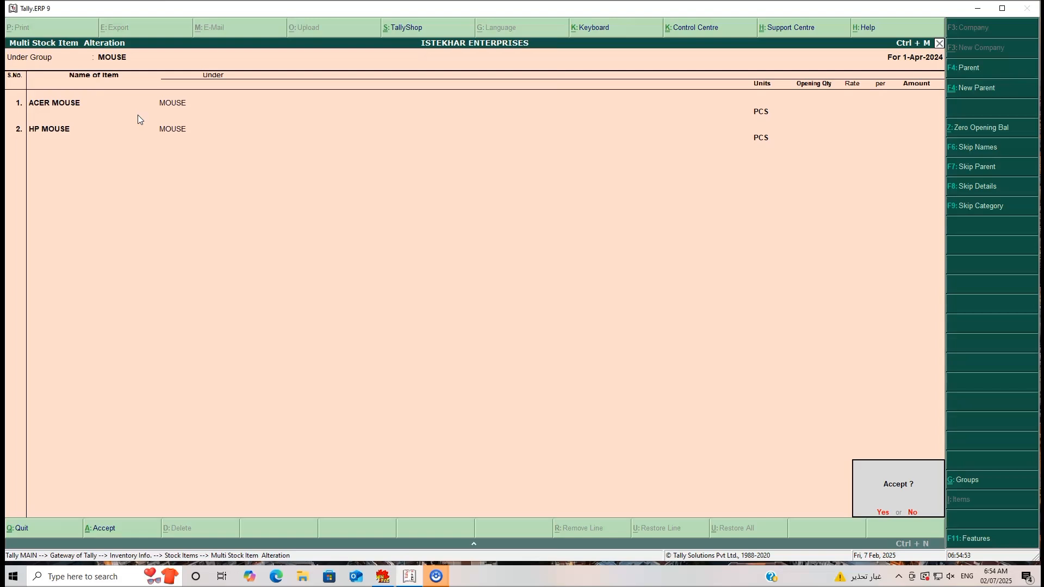
pyautogui.press('Return')
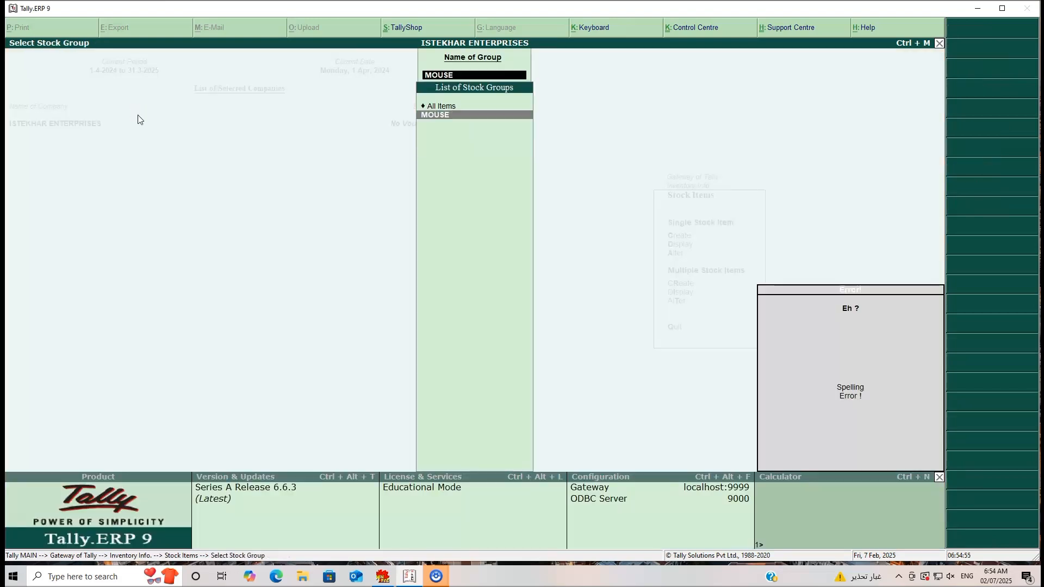
pyautogui.press('Escape')
pyautogui.press('Escape')
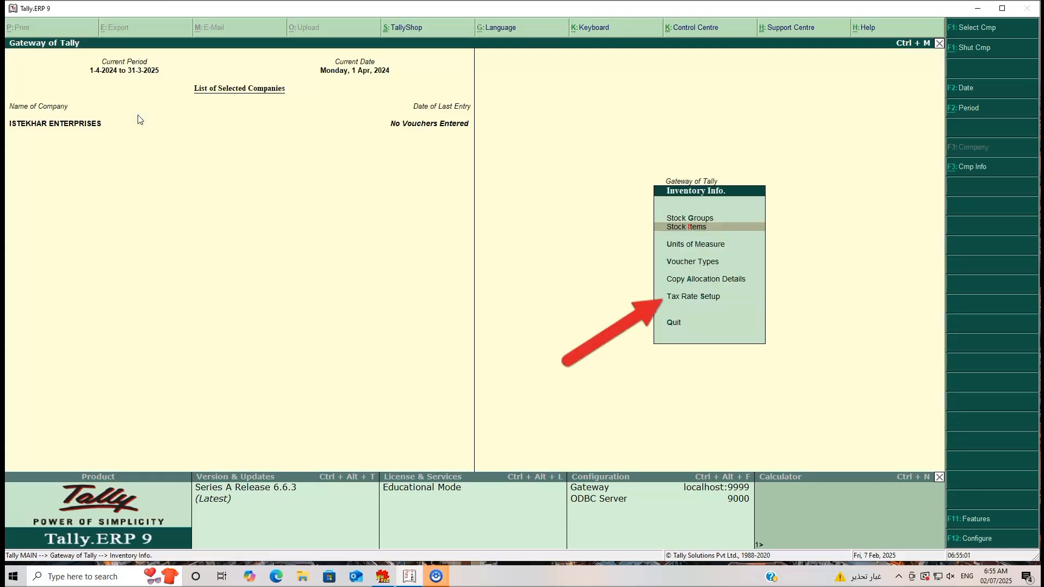
# Open the GST tax rate setup and start setting the rate for ACER MOUSE in the MOUSE group
pyautogui.click(684, 299)
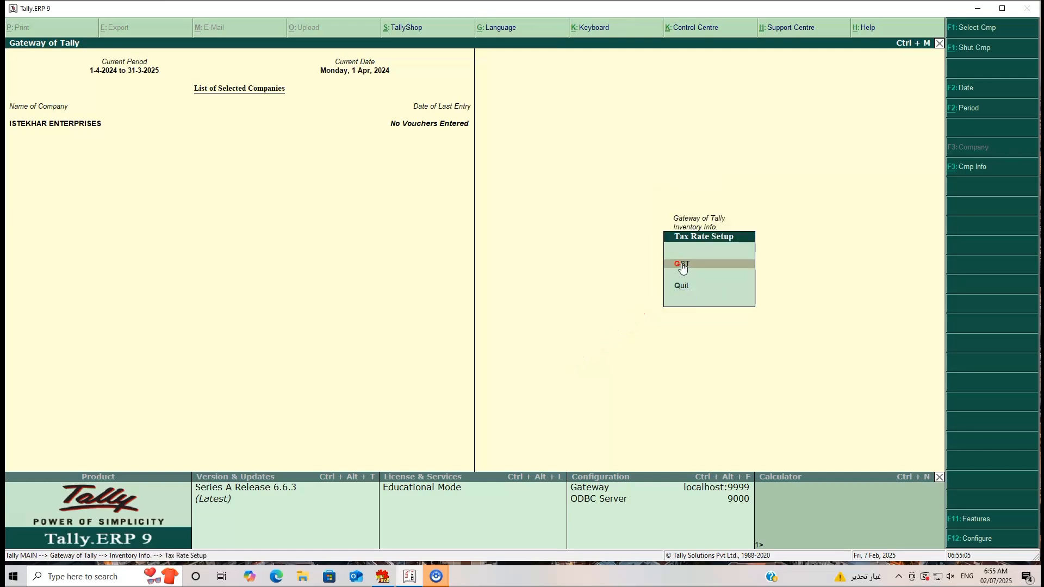
pyautogui.click(683, 263)
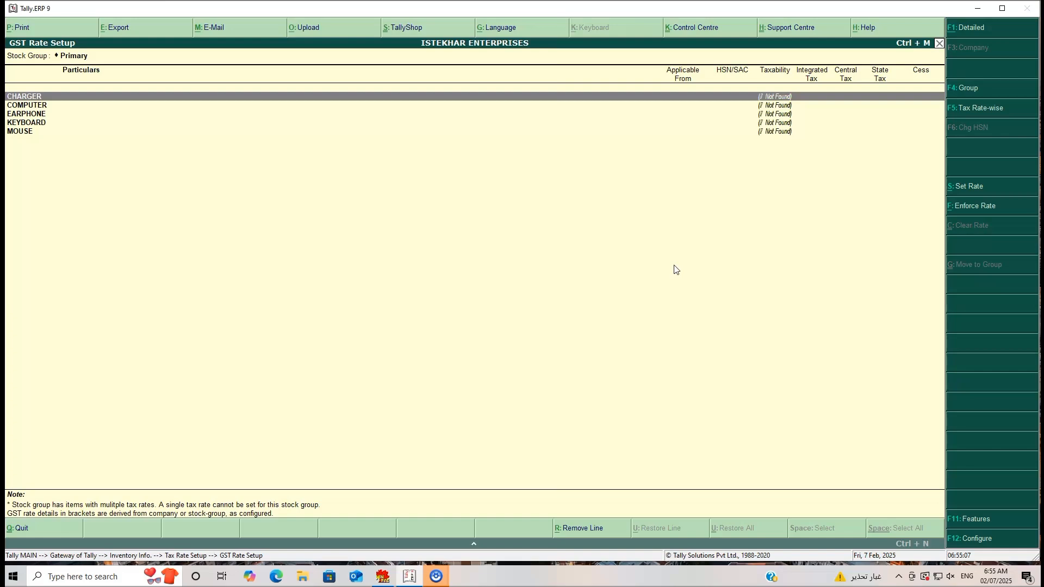
pyautogui.doubleClick(22, 135)
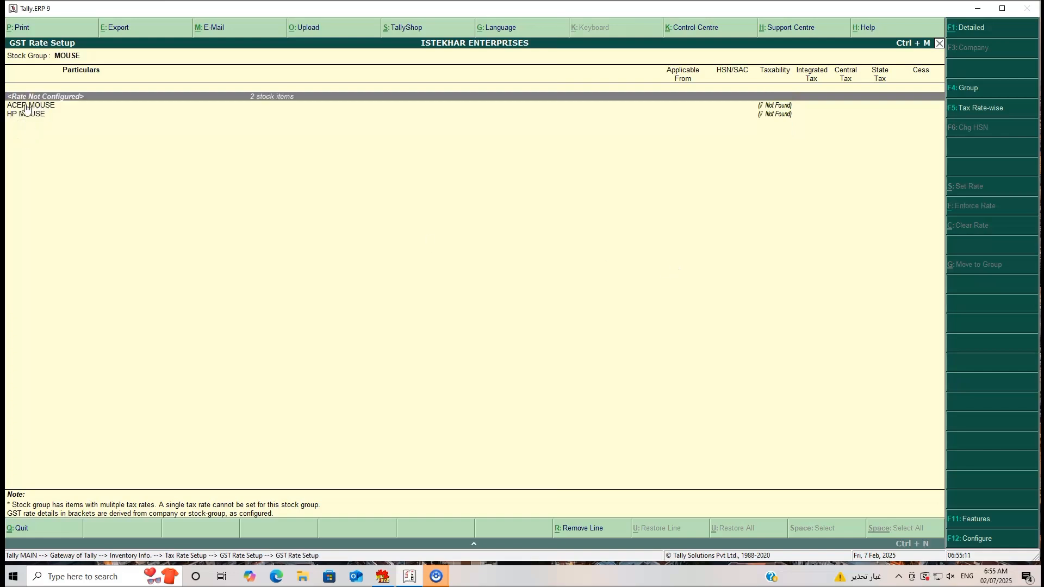
pyautogui.click(26, 105)
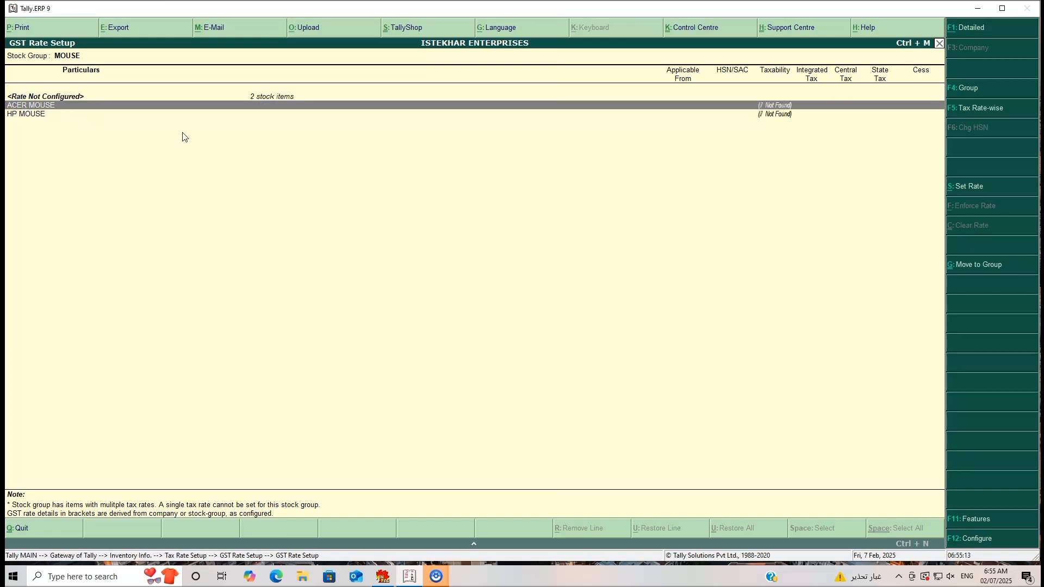
pyautogui.click(957, 187)
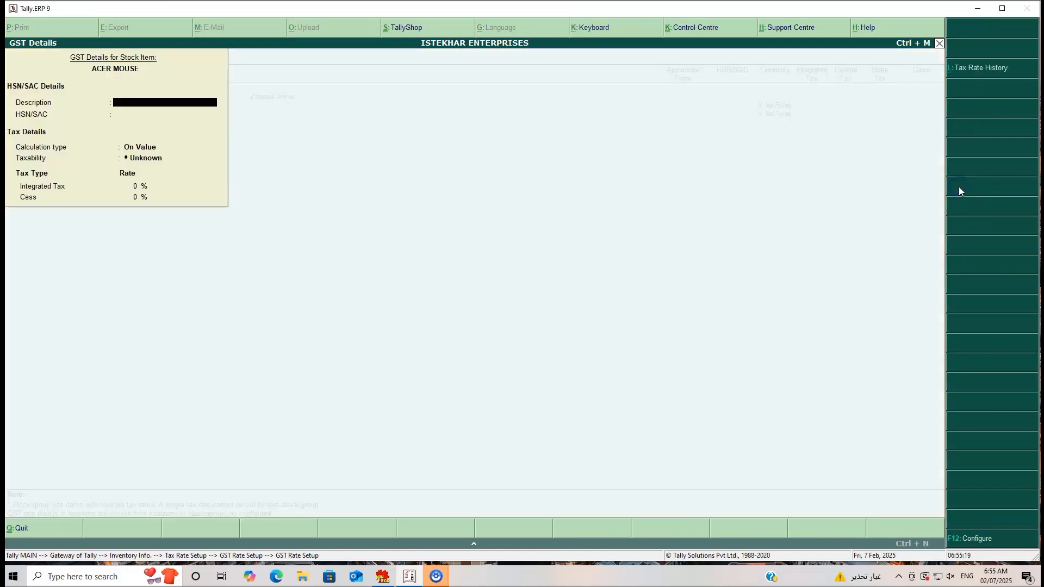
# Leave the description empty, set ACER MOUSE's HSN/SAC to 254, keep calculation type On Value, and make it Taxable
pyautogui.click(132, 111)
pyautogui.click(131, 103)
pyautogui.click(124, 113)
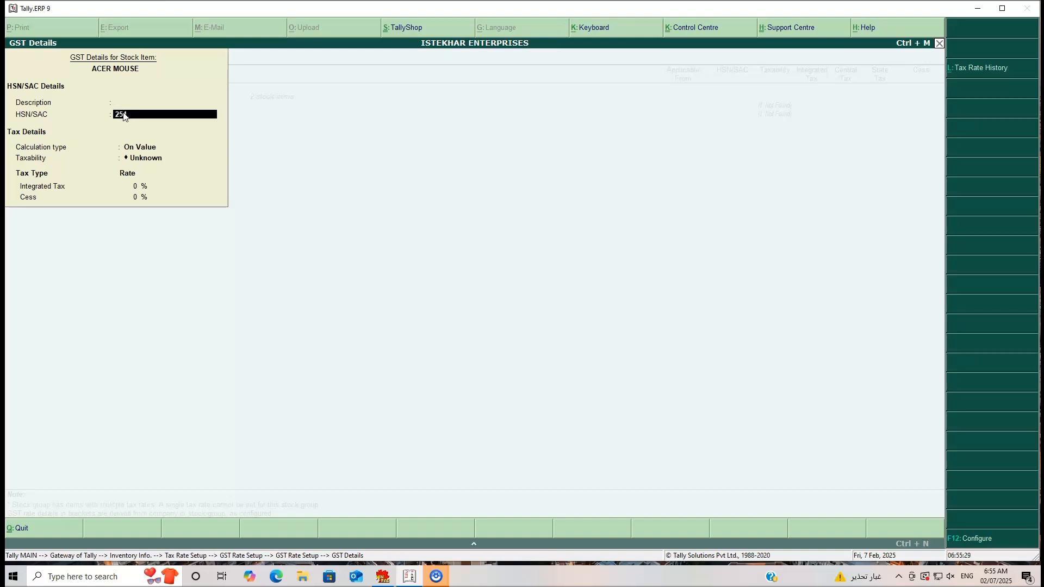
pyautogui.press('Return')
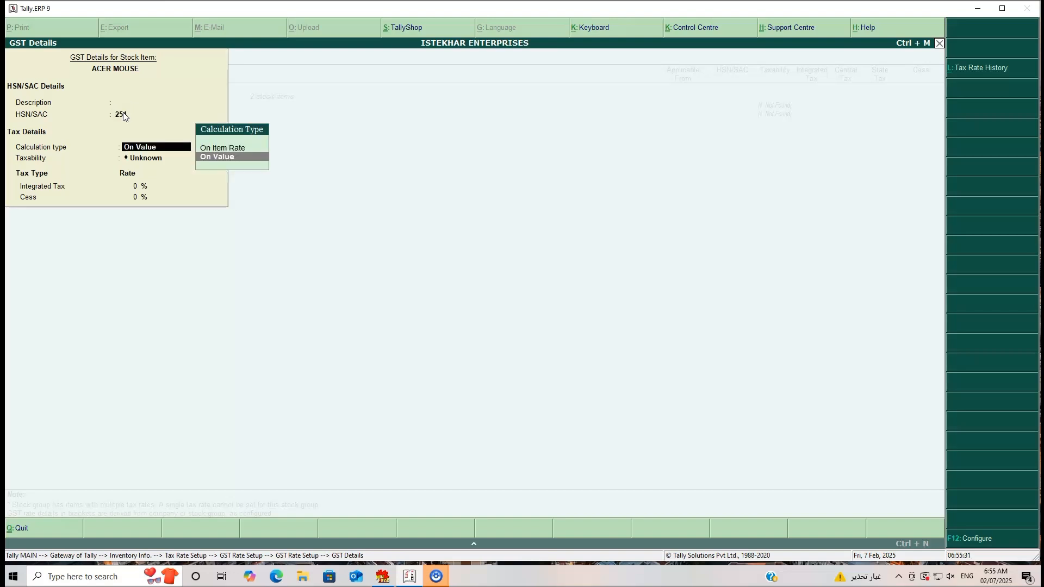
pyautogui.press('Return')
pyautogui.press('Down')
pyautogui.press('Down')
pyautogui.press('Down')
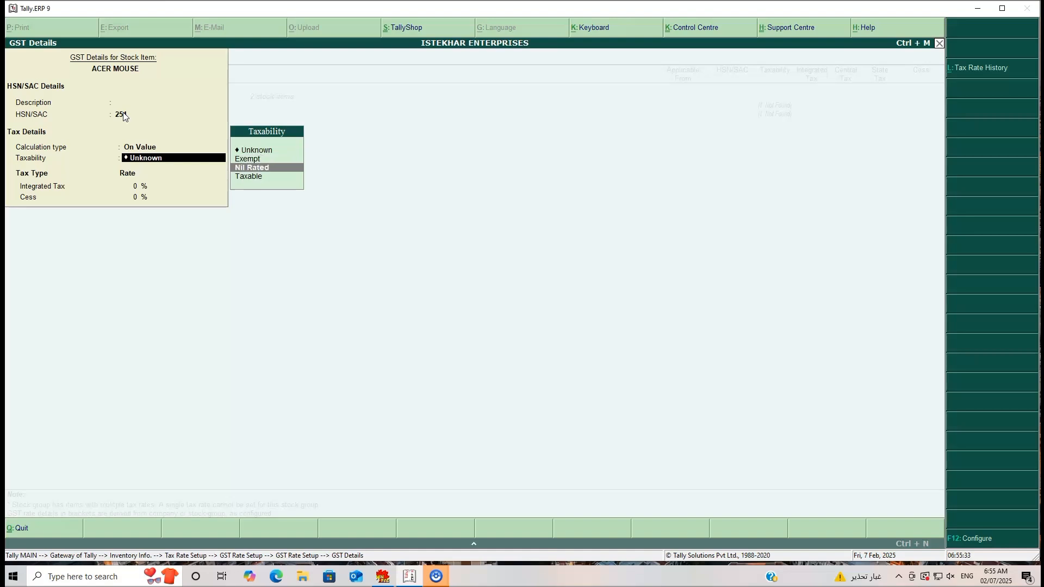
pyautogui.press('Return')
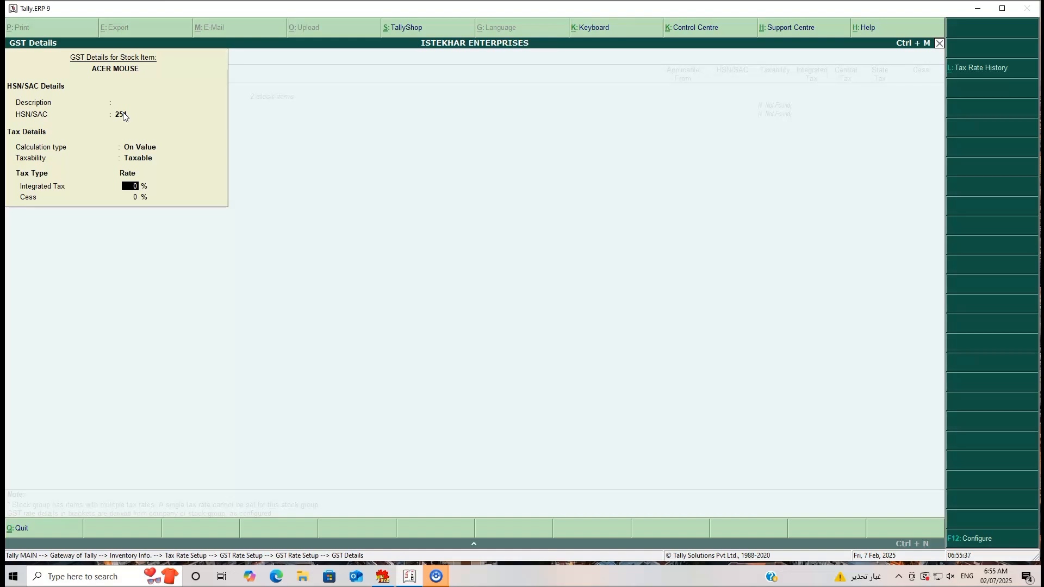
# Set ACER MOUSE's integrated tax to 18%, save the GST details, and return to the list of stock groups
pyautogui.write('18')
pyautogui.press('Return')
pyautogui.press('Return')
pyautogui.press('Return')
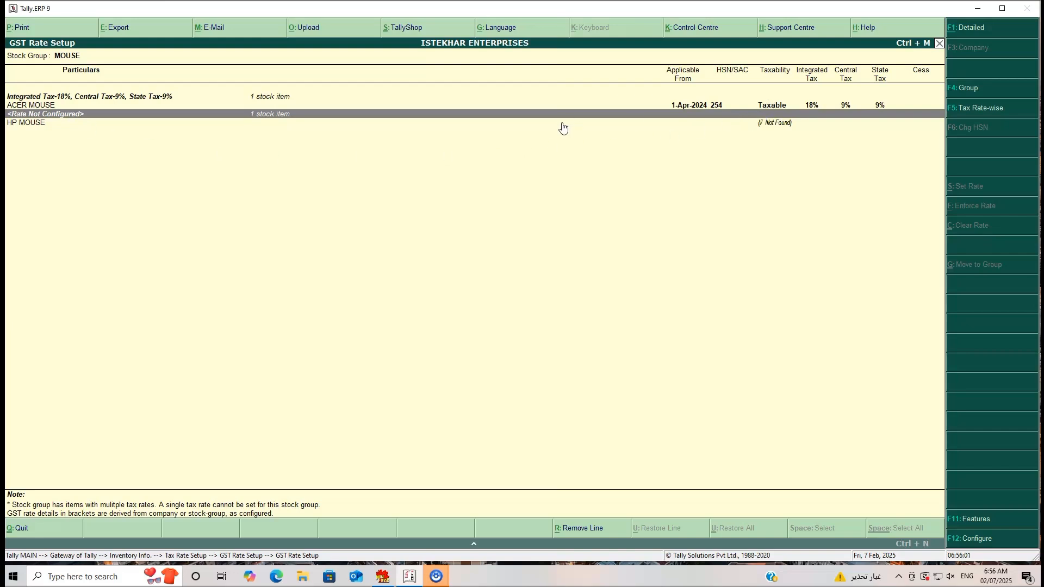
pyautogui.press('Escape')
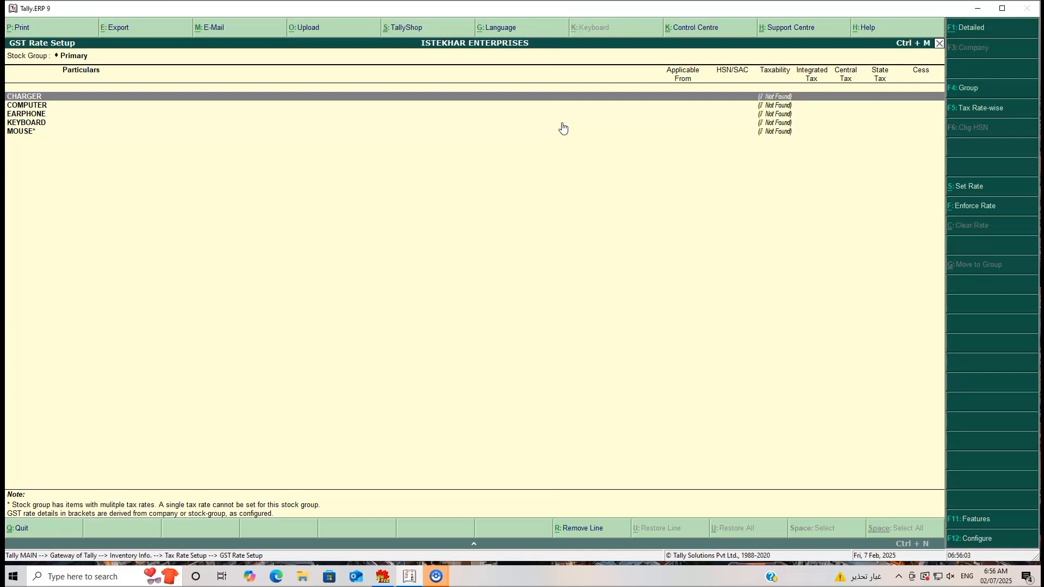
# Start setting the GST rate for the COMPUTER stock group and enter HSN/SAC 154 without a description
pyautogui.click(27, 107)
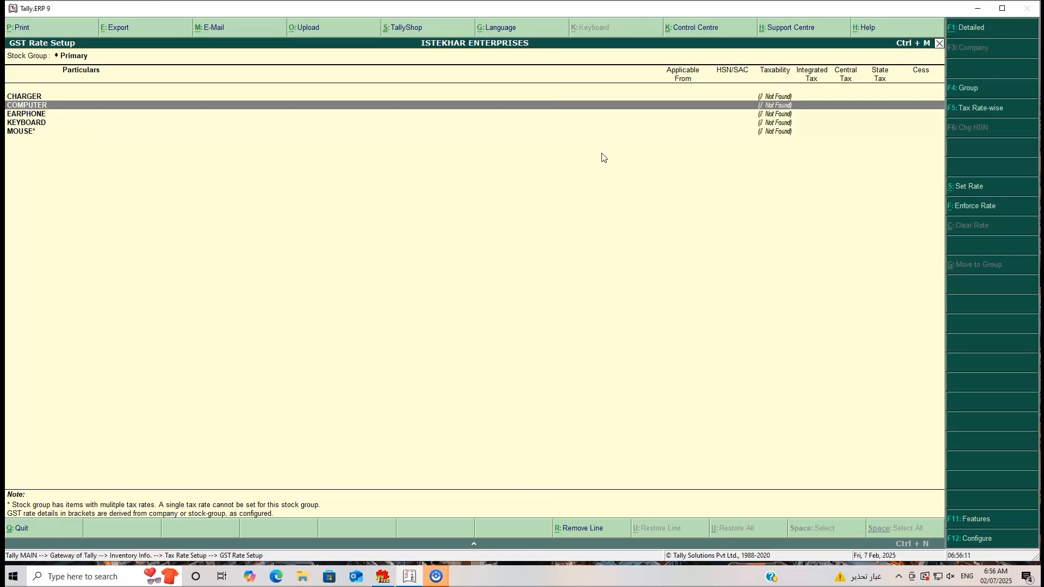
pyautogui.click(960, 187)
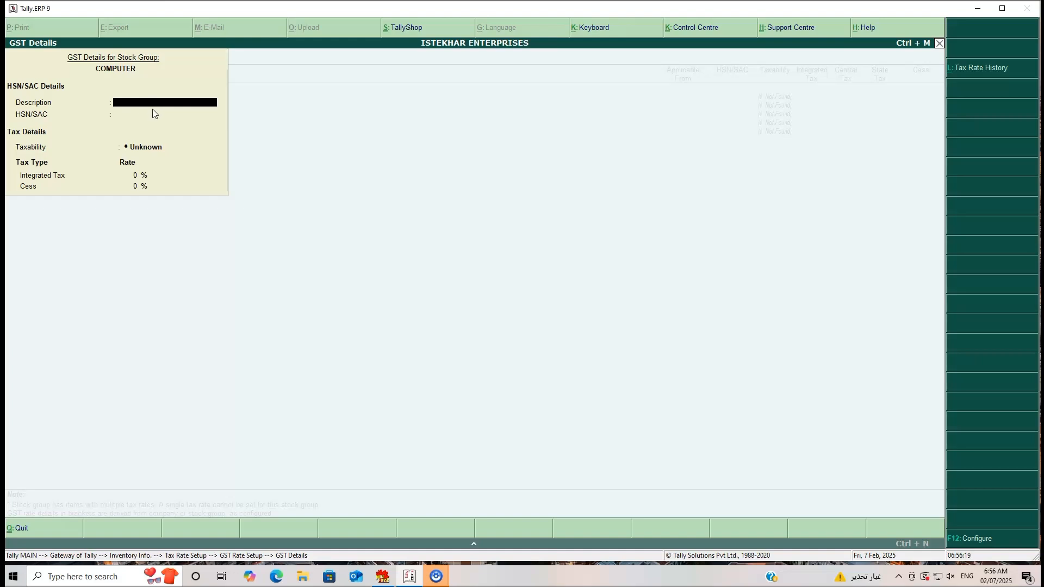
pyautogui.press('Return')
pyautogui.write('154')
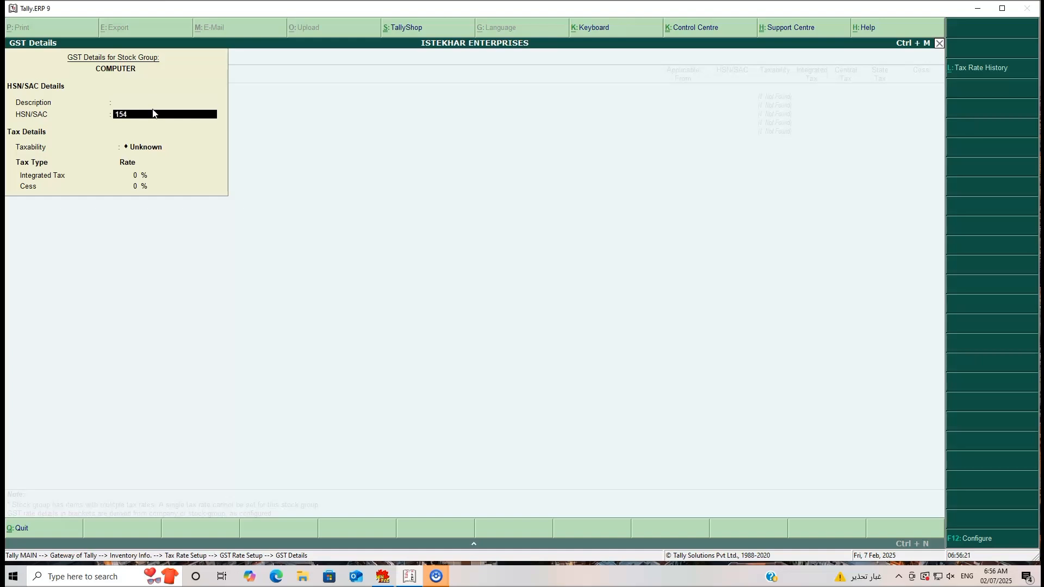
pyautogui.press('Return')
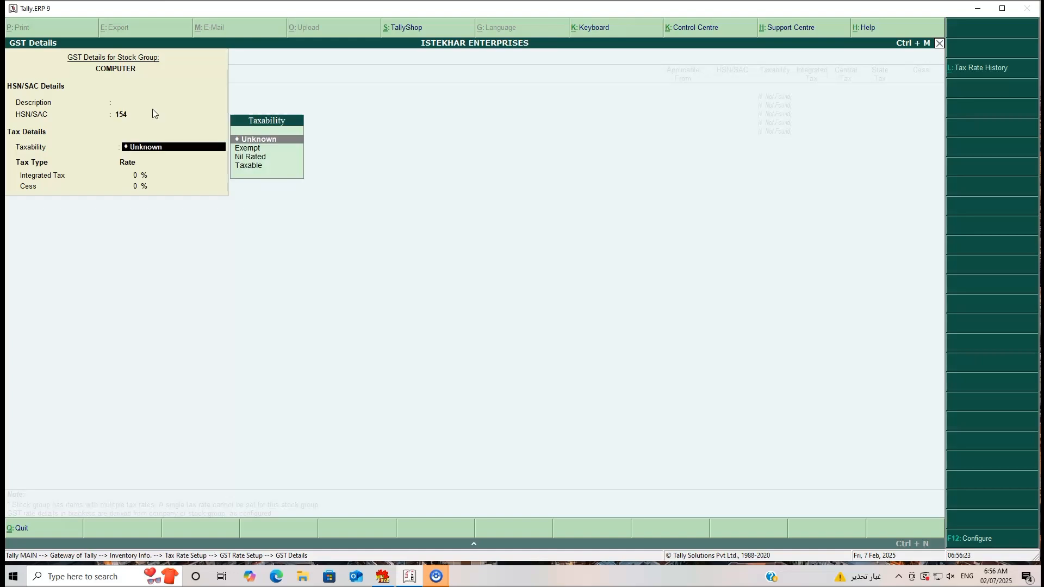
# Make the COMPUTER group Taxable with 18% integrated tax and save its GST details
pyautogui.press('Down')
pyautogui.press('Down')
pyautogui.press('Down')
pyautogui.press('Return')
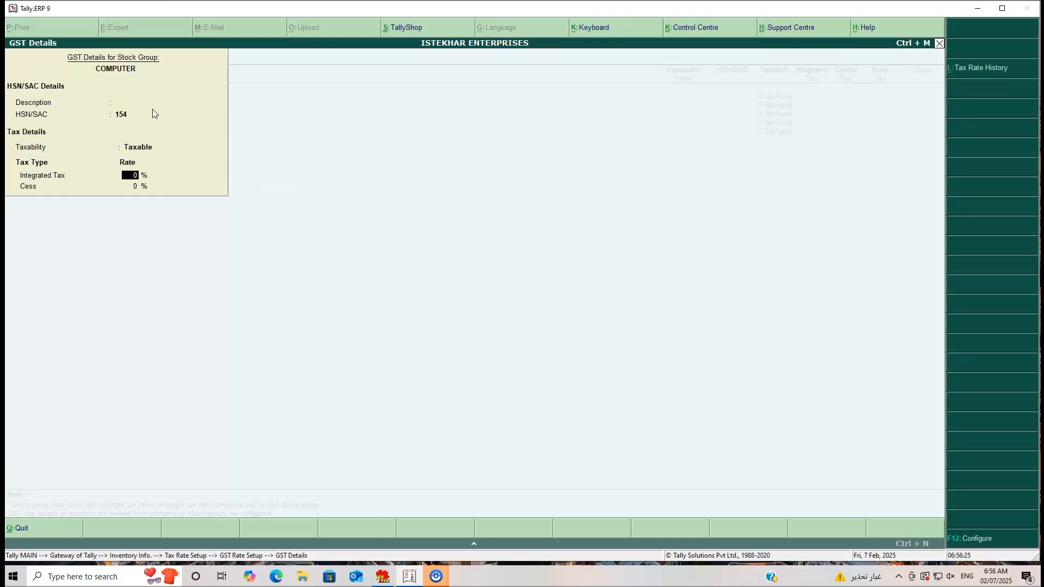
pyautogui.write('1')
pyautogui.press('Return')
pyautogui.press('Return')
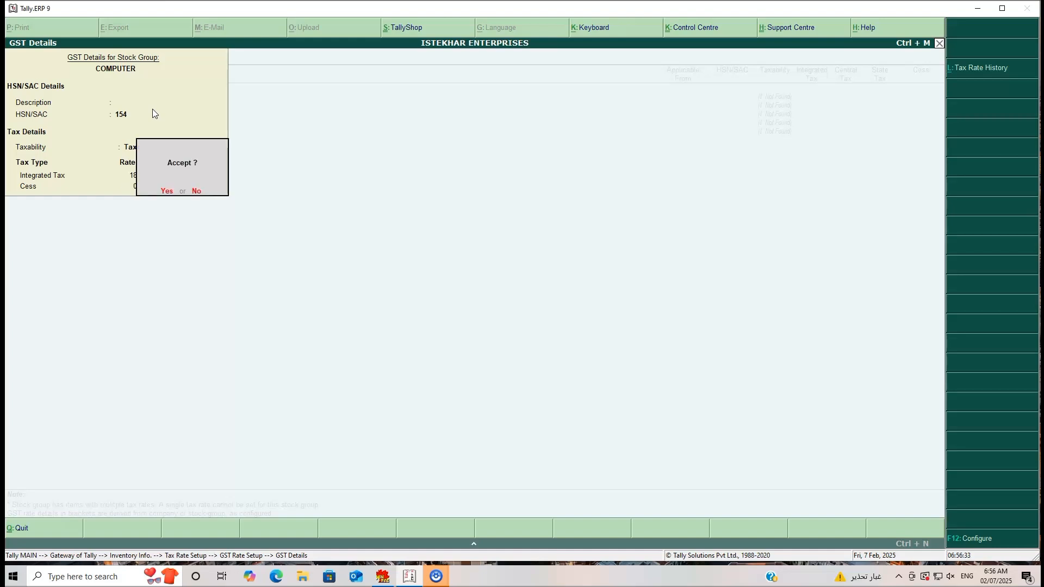
pyautogui.press('Return')
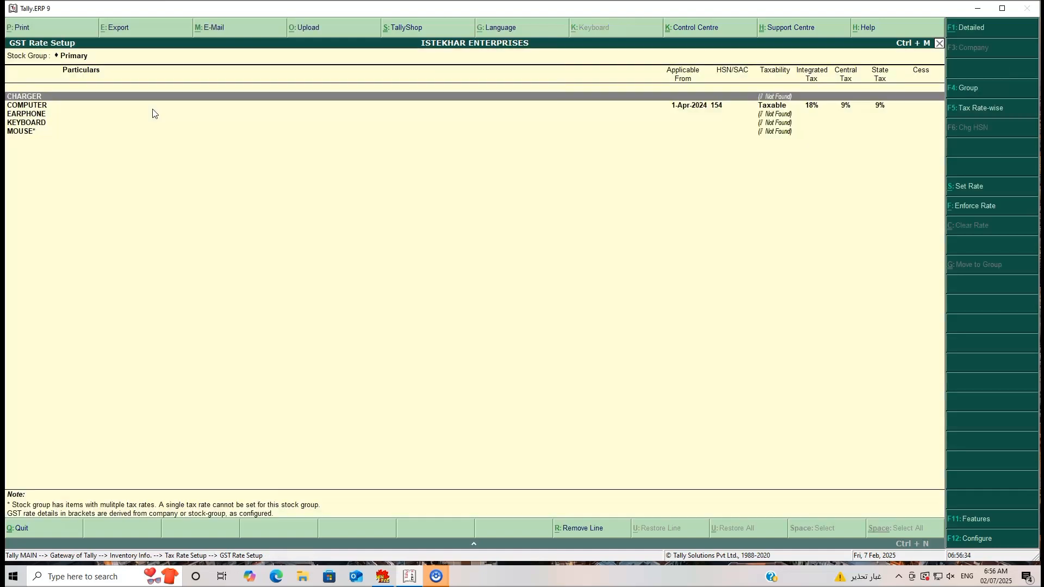
# Review the GST rates of the COMPUTER group and its stock item, and return to the main Gateway of Tally menu
pyautogui.click(38, 106)
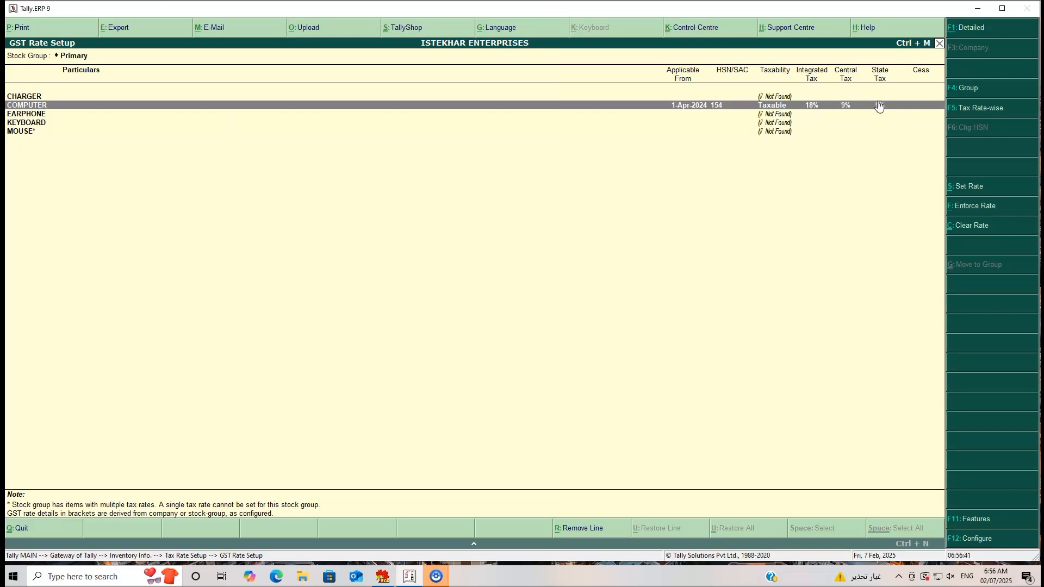
pyautogui.click(33, 104)
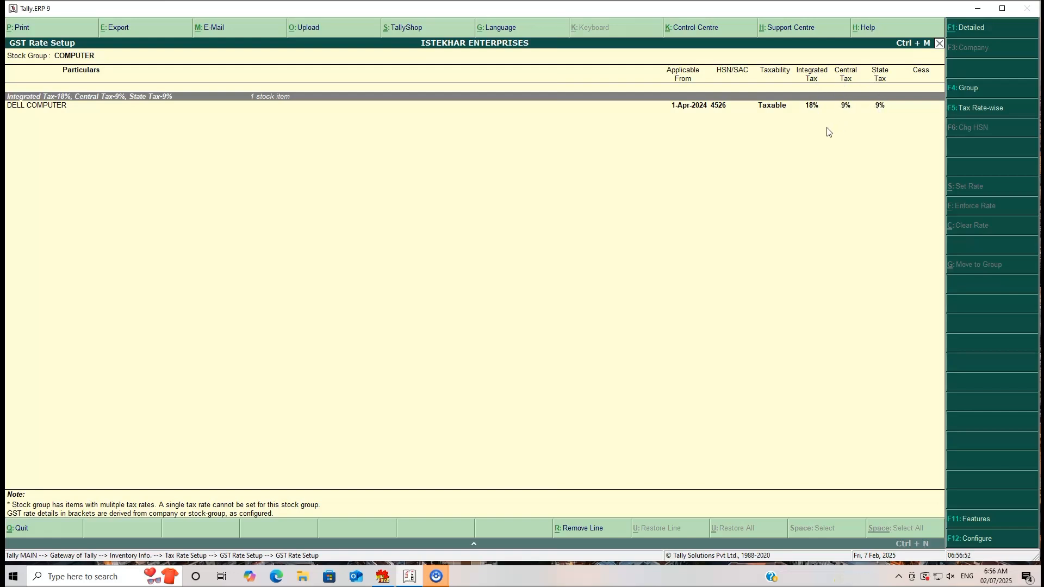
pyautogui.press('Escape')
pyautogui.press('Escape')
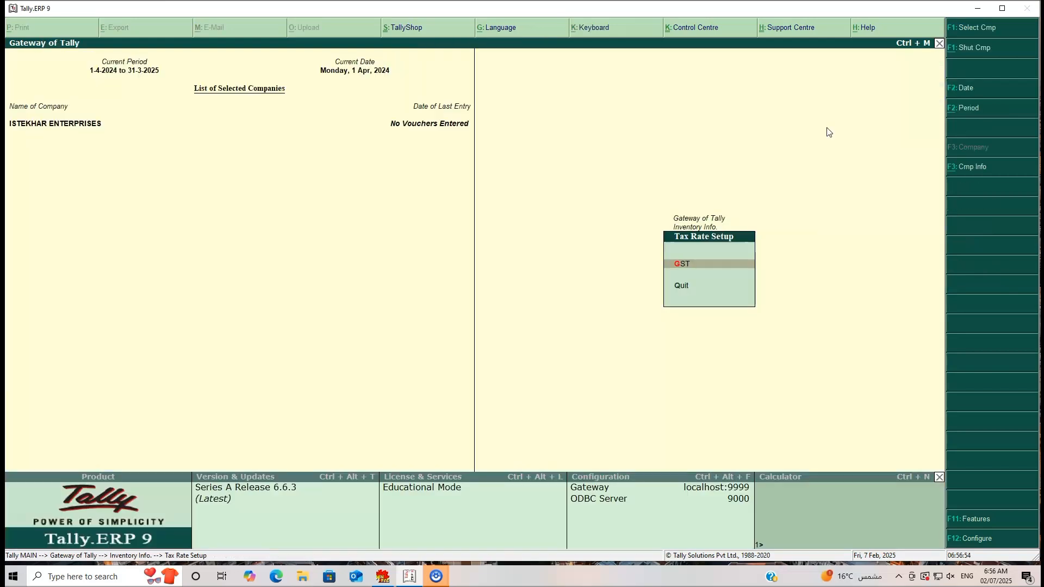
pyautogui.press('Escape')
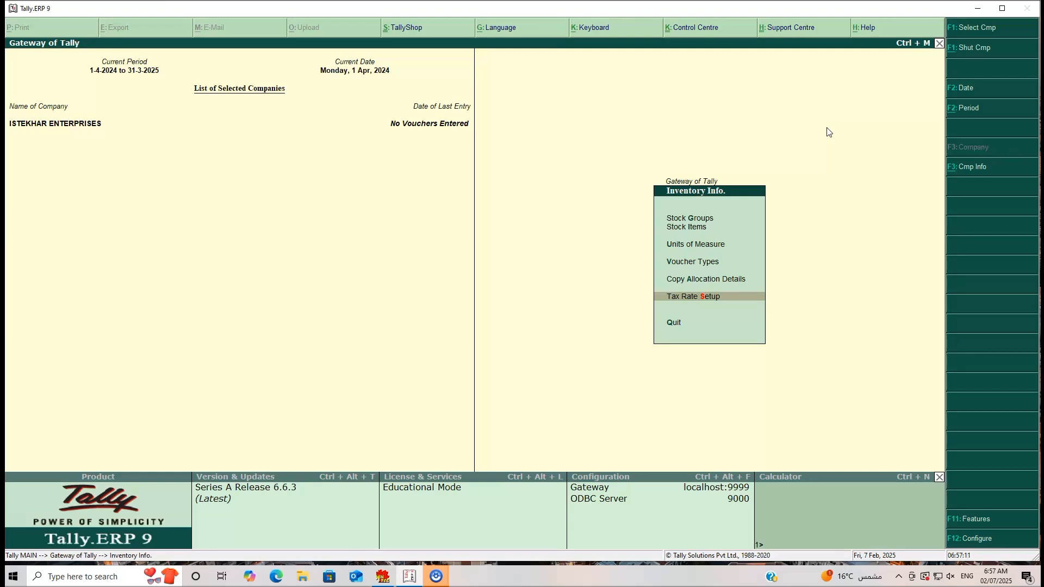
pyautogui.press('Escape')
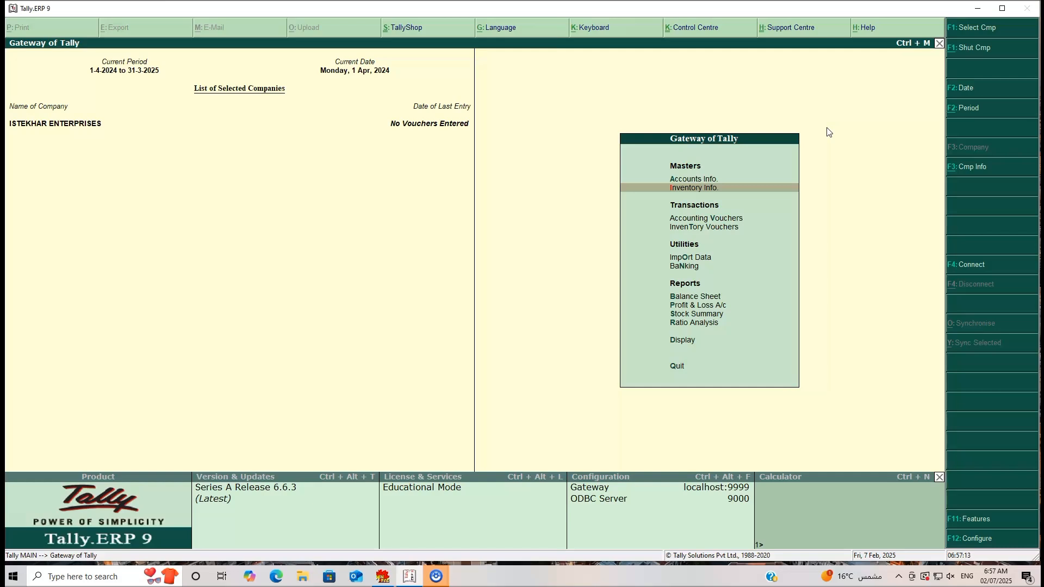